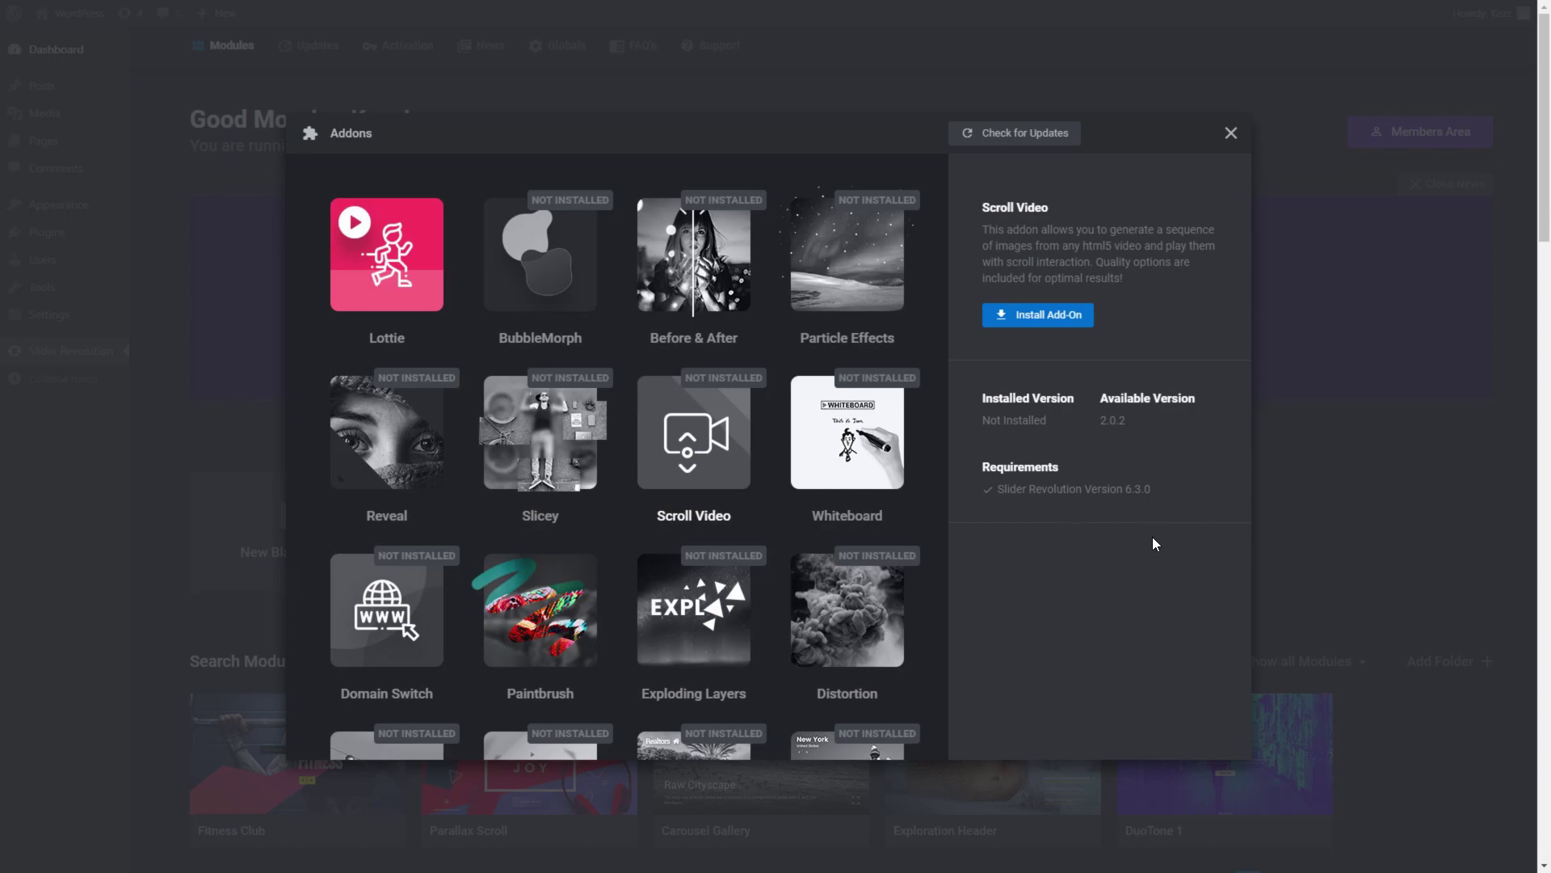
Install the Scroll Video addon, update it to its available version, activate it and close the addon library
{"action": "left_click", "coordinate": [1035, 320]}
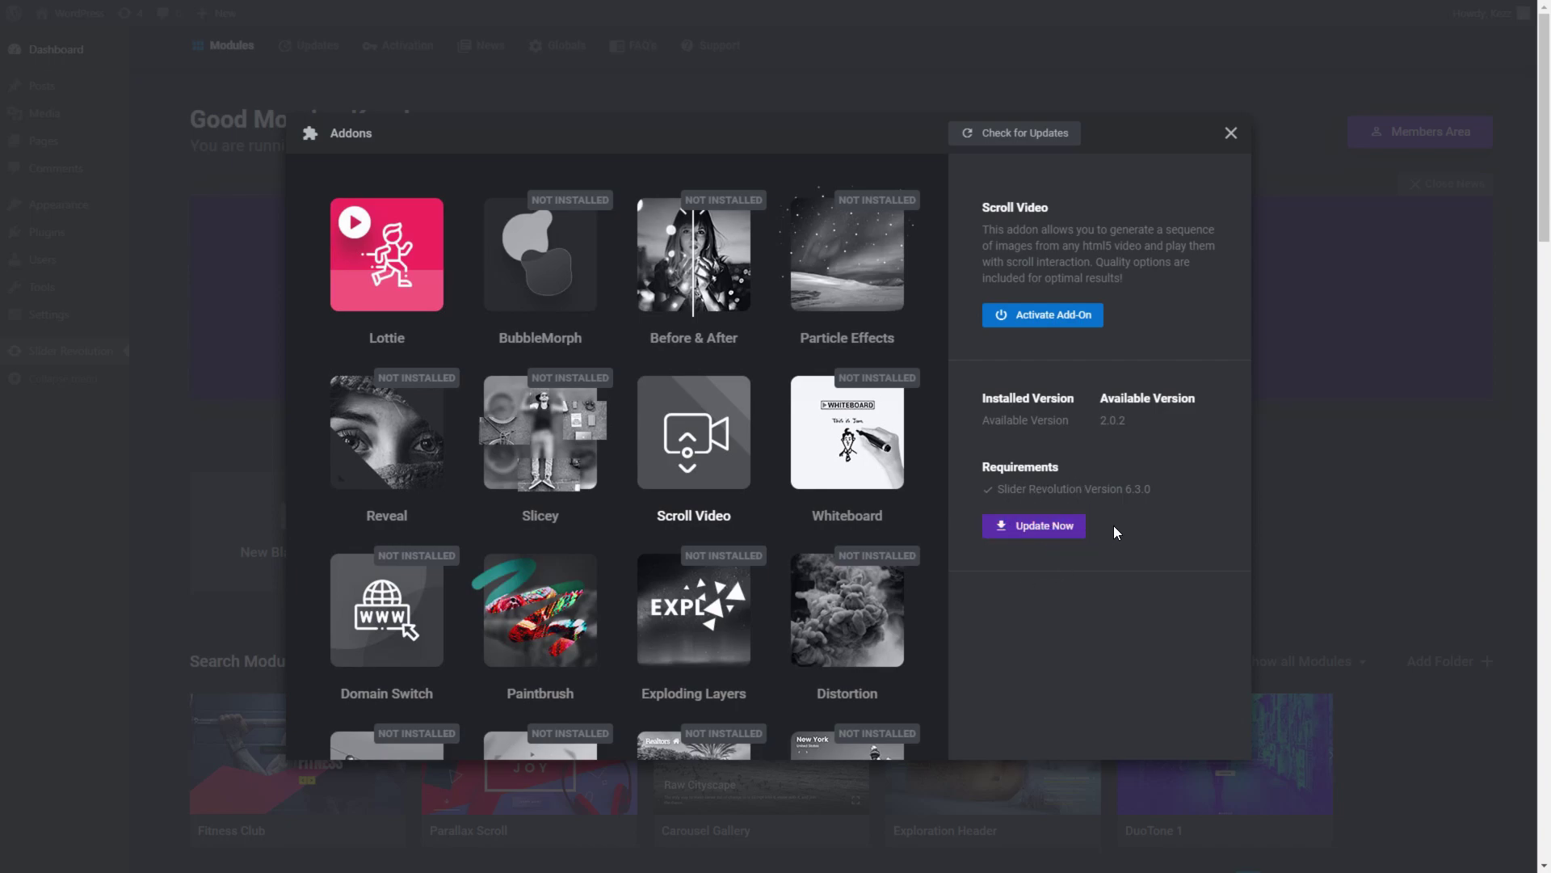
{"action": "left_click", "coordinate": [1049, 526]}
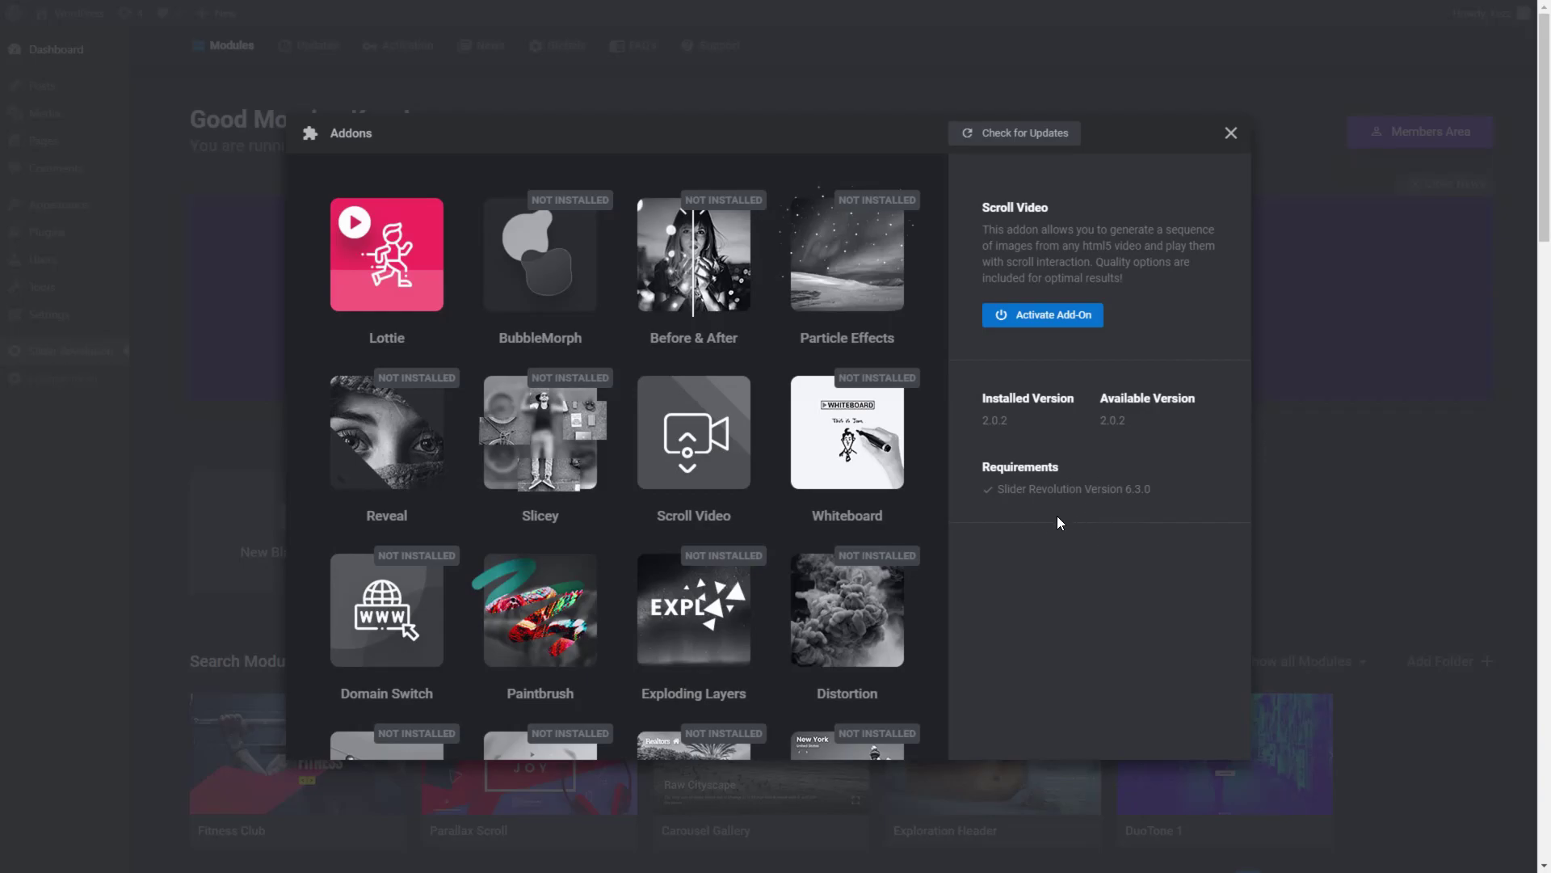
{"action": "left_click", "coordinate": [1054, 324]}
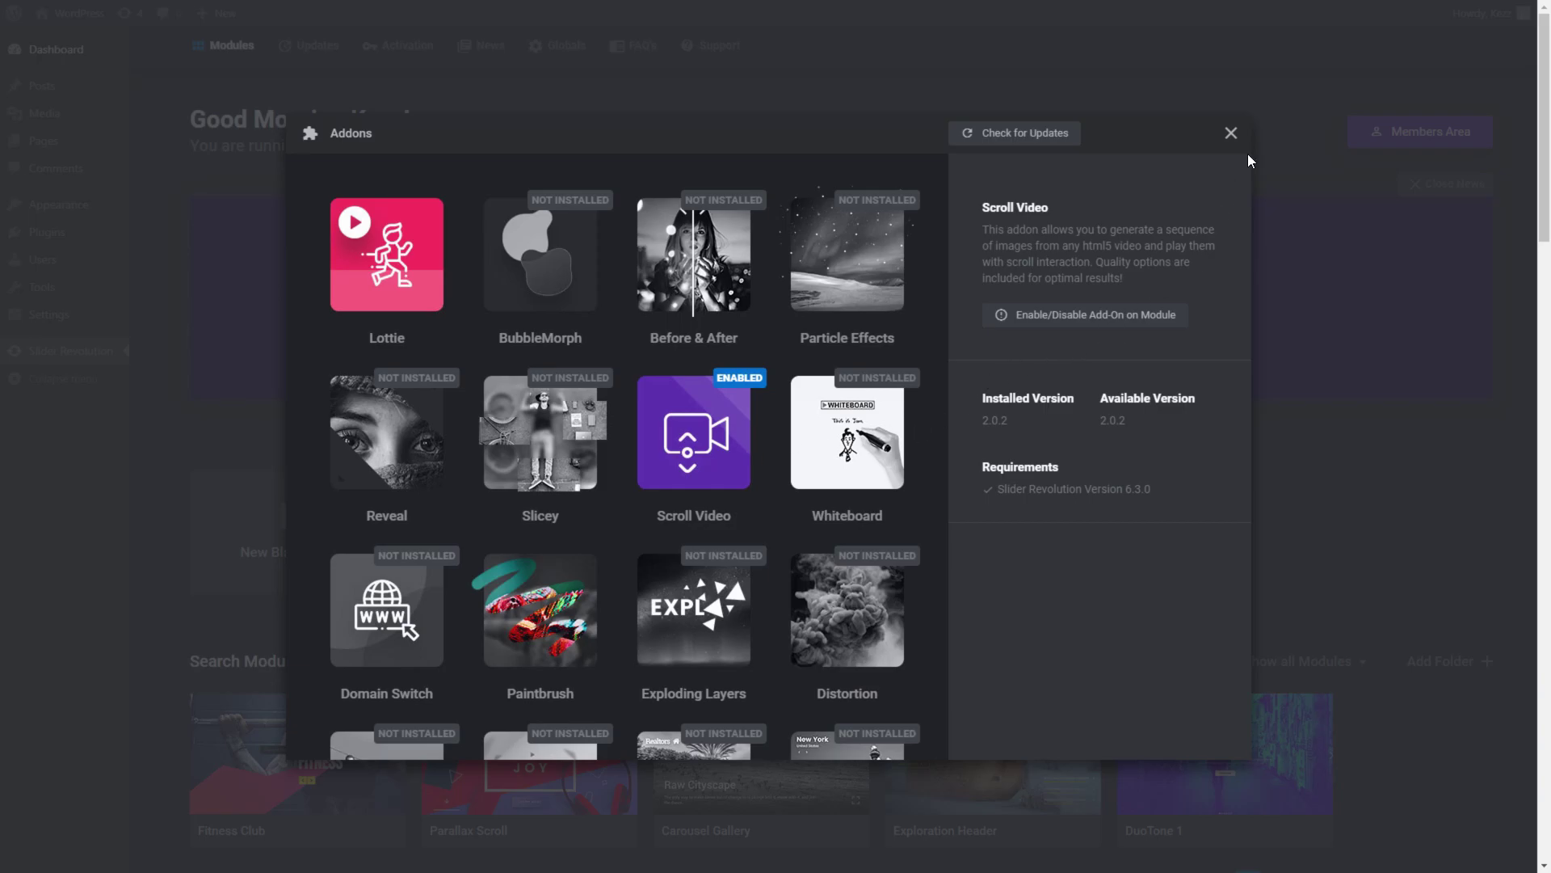
{"action": "left_click", "coordinate": [1232, 134]}
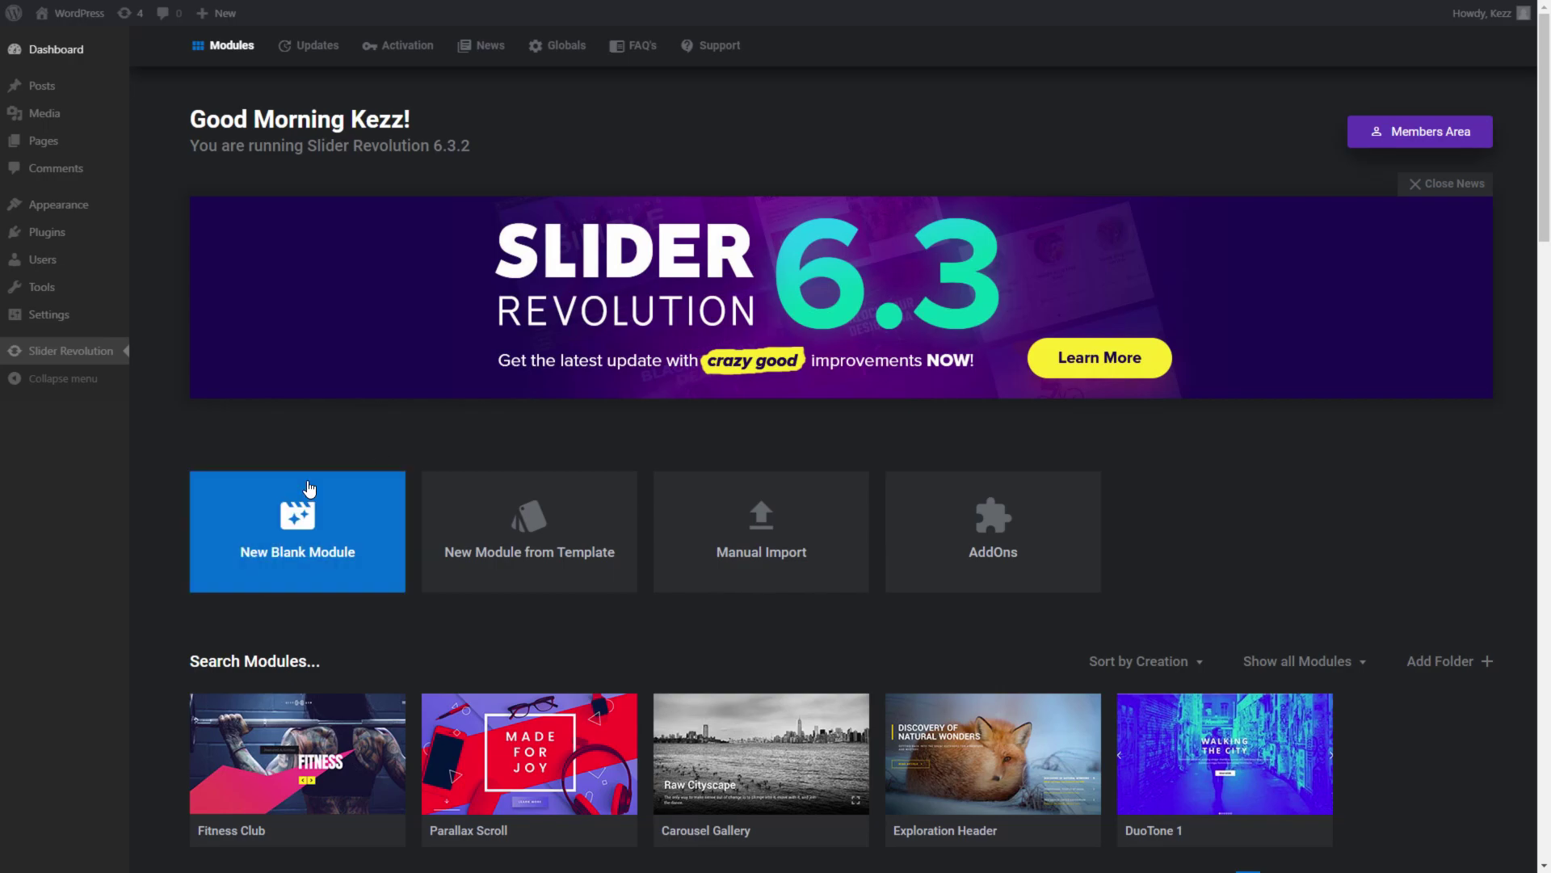
Create a new blank module and skip the module creation guide
{"action": "left_click", "coordinate": [301, 556]}
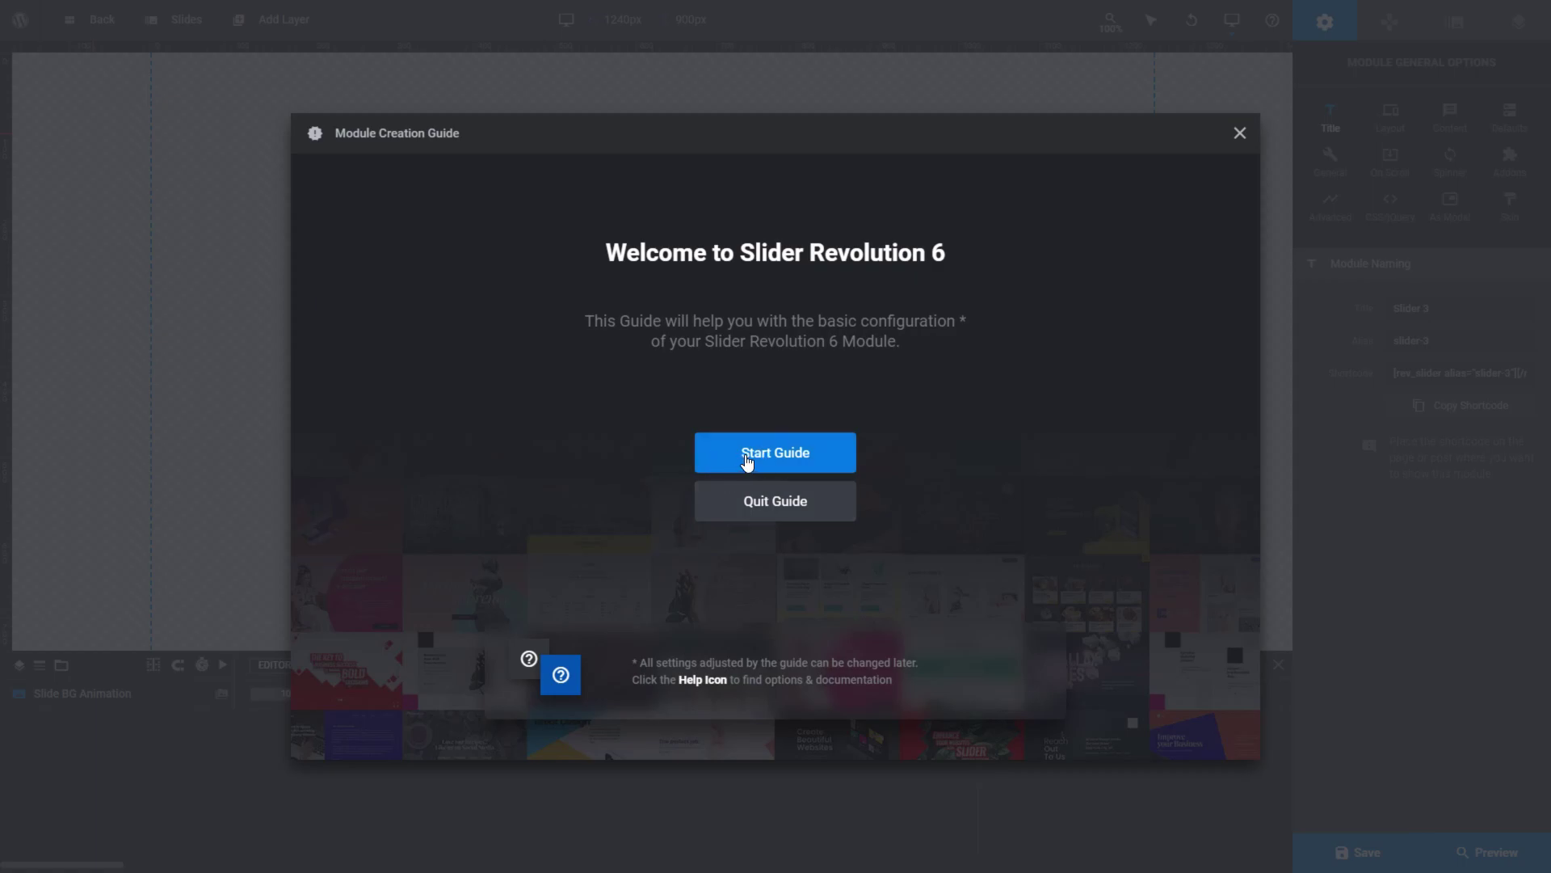
{"action": "left_click", "coordinate": [769, 505]}
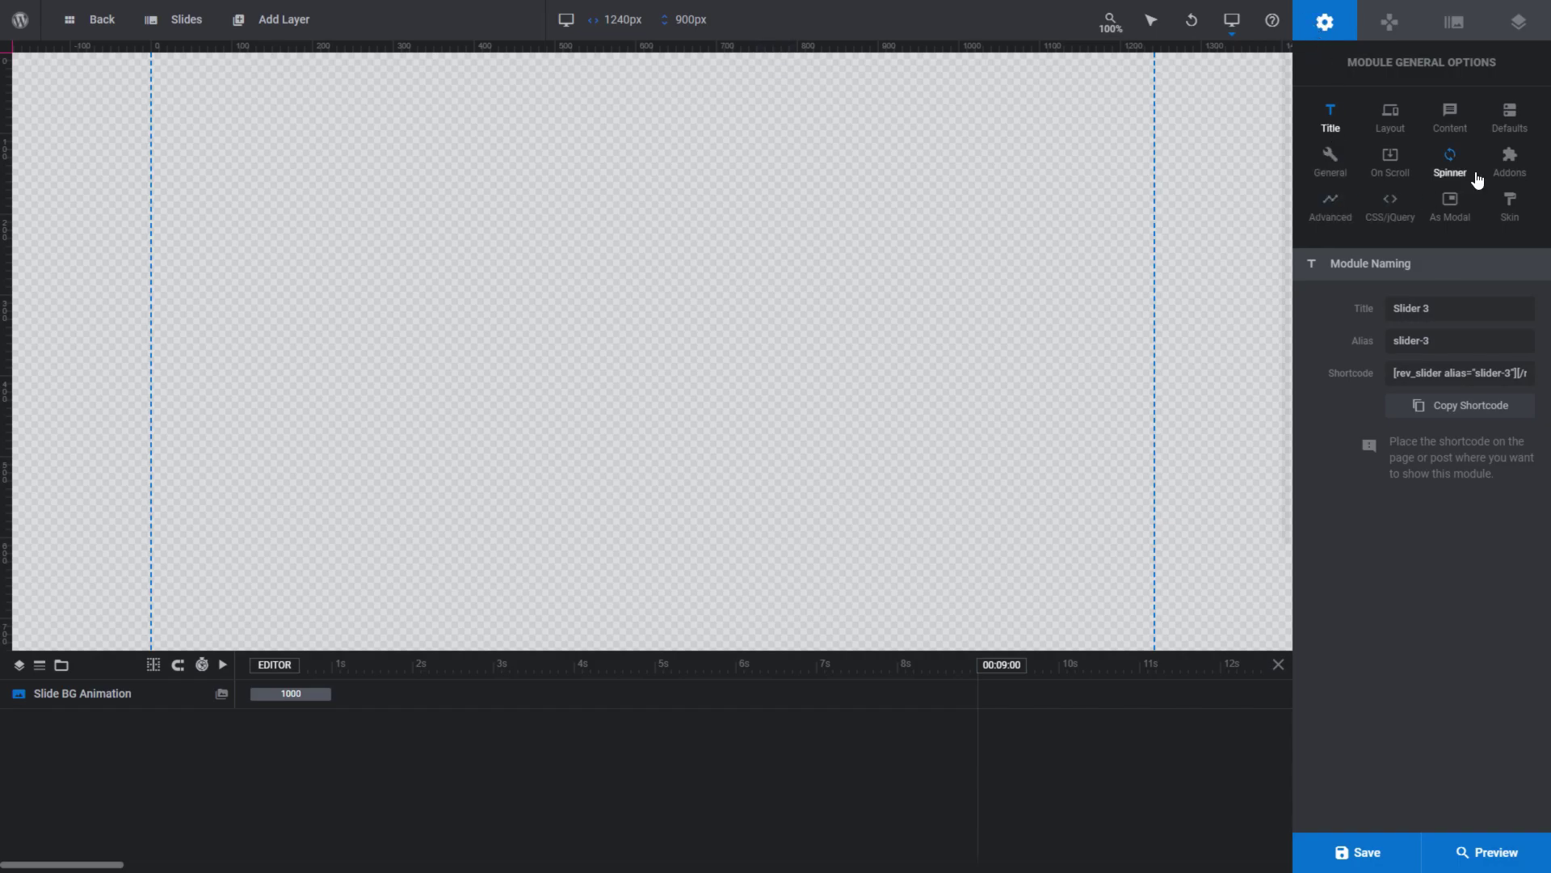
Enable the Scroll Video addon for this module and return to the editor
{"action": "left_click", "coordinate": [1510, 162]}
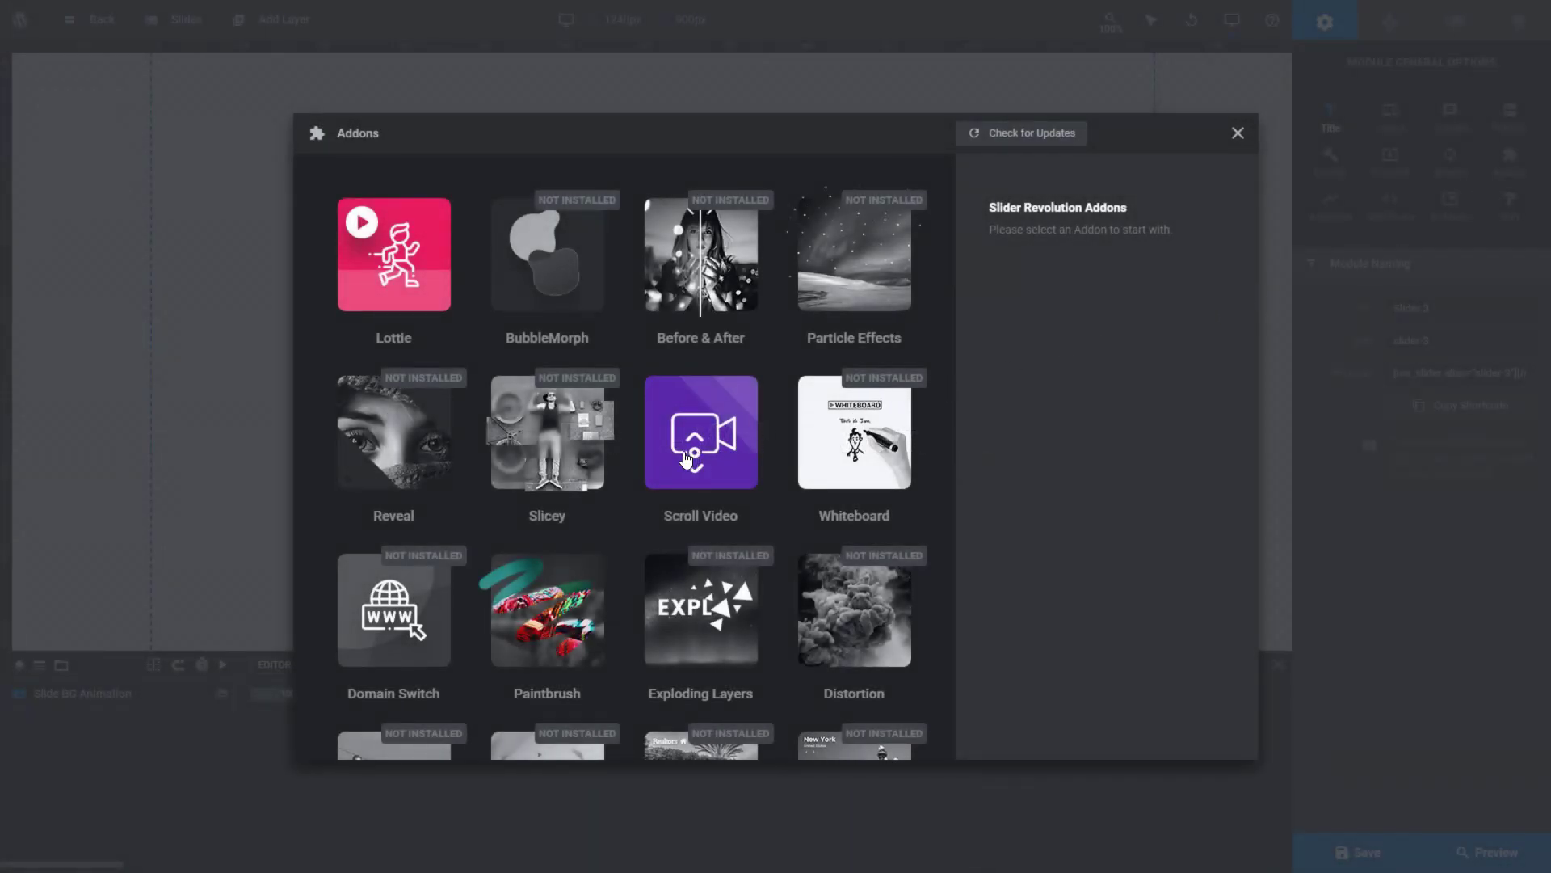
{"action": "left_click", "coordinate": [705, 428]}
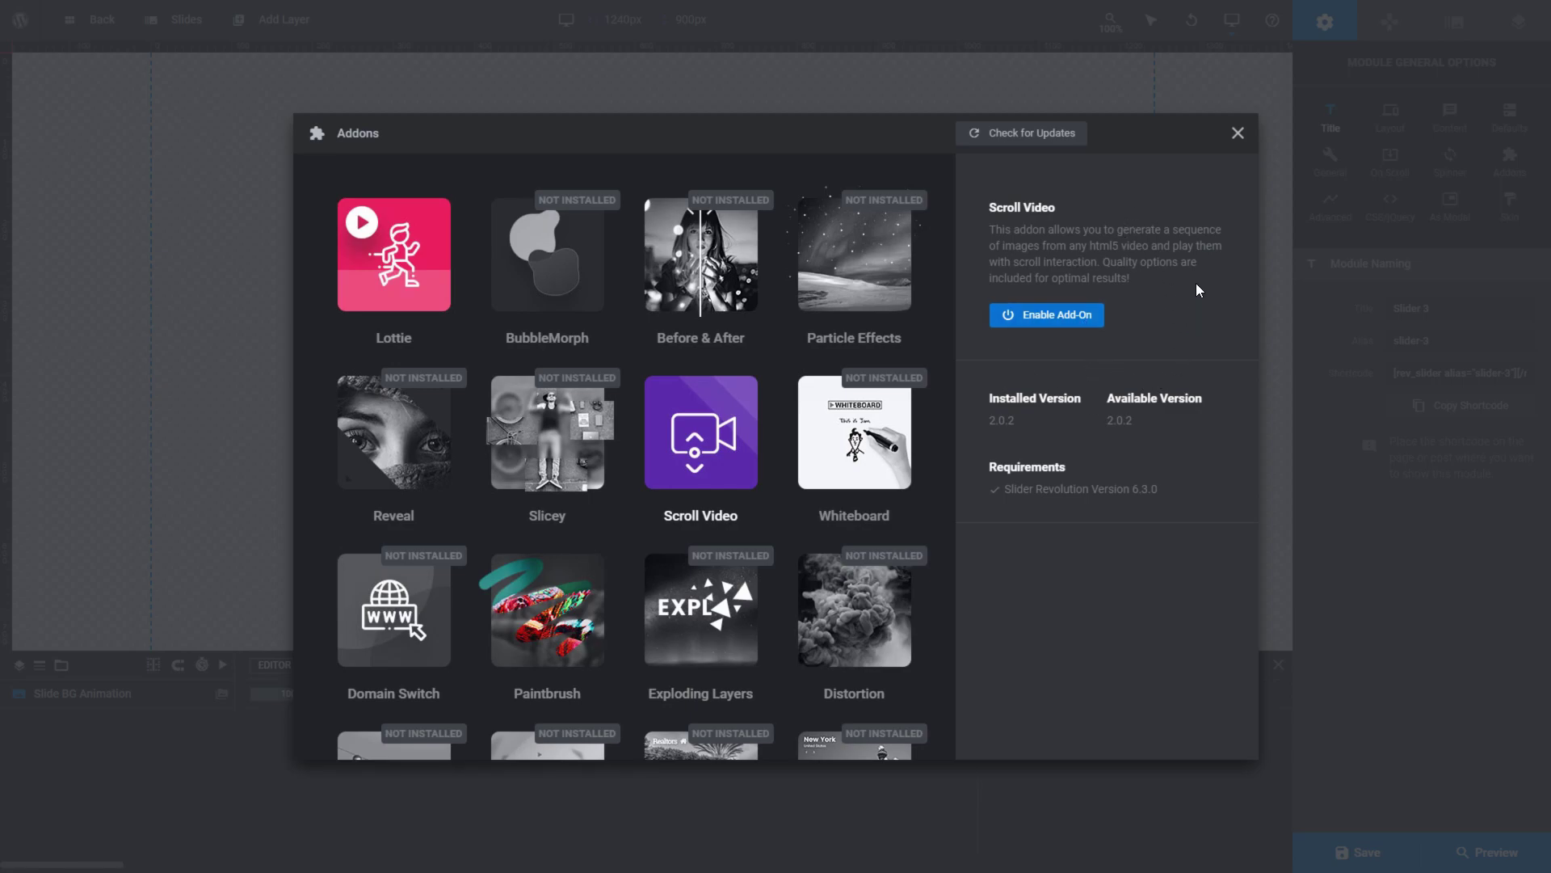
{"action": "left_click", "coordinate": [1061, 323]}
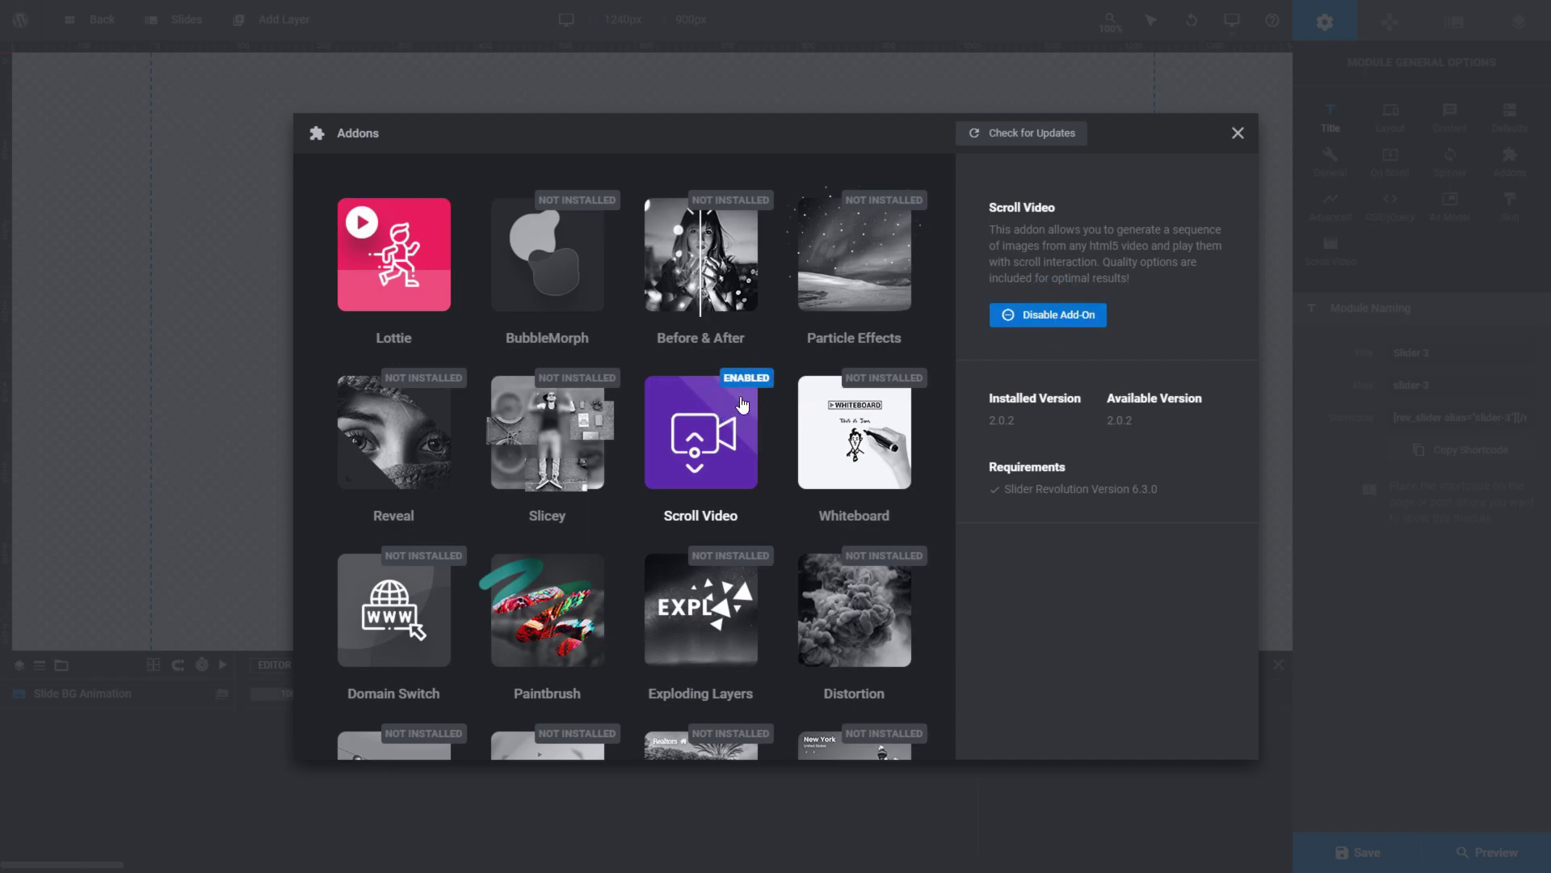
{"action": "left_click", "coordinate": [1237, 132]}
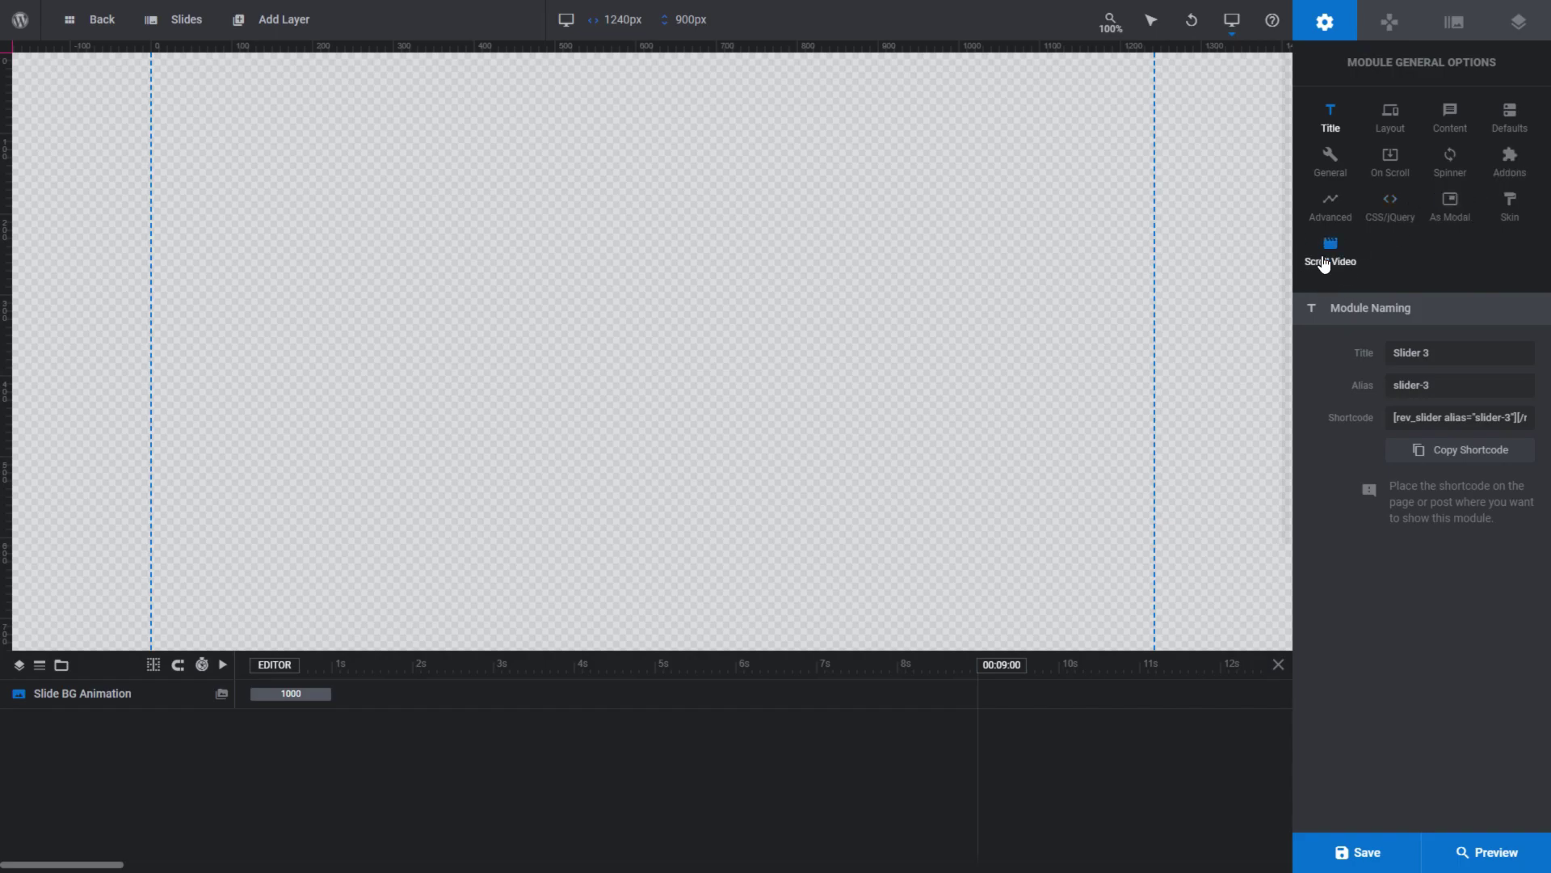
Turn on scroll video playback in the module's Scroll Video settings and check the slide's background source options
{"action": "left_click", "coordinate": [1329, 258]}
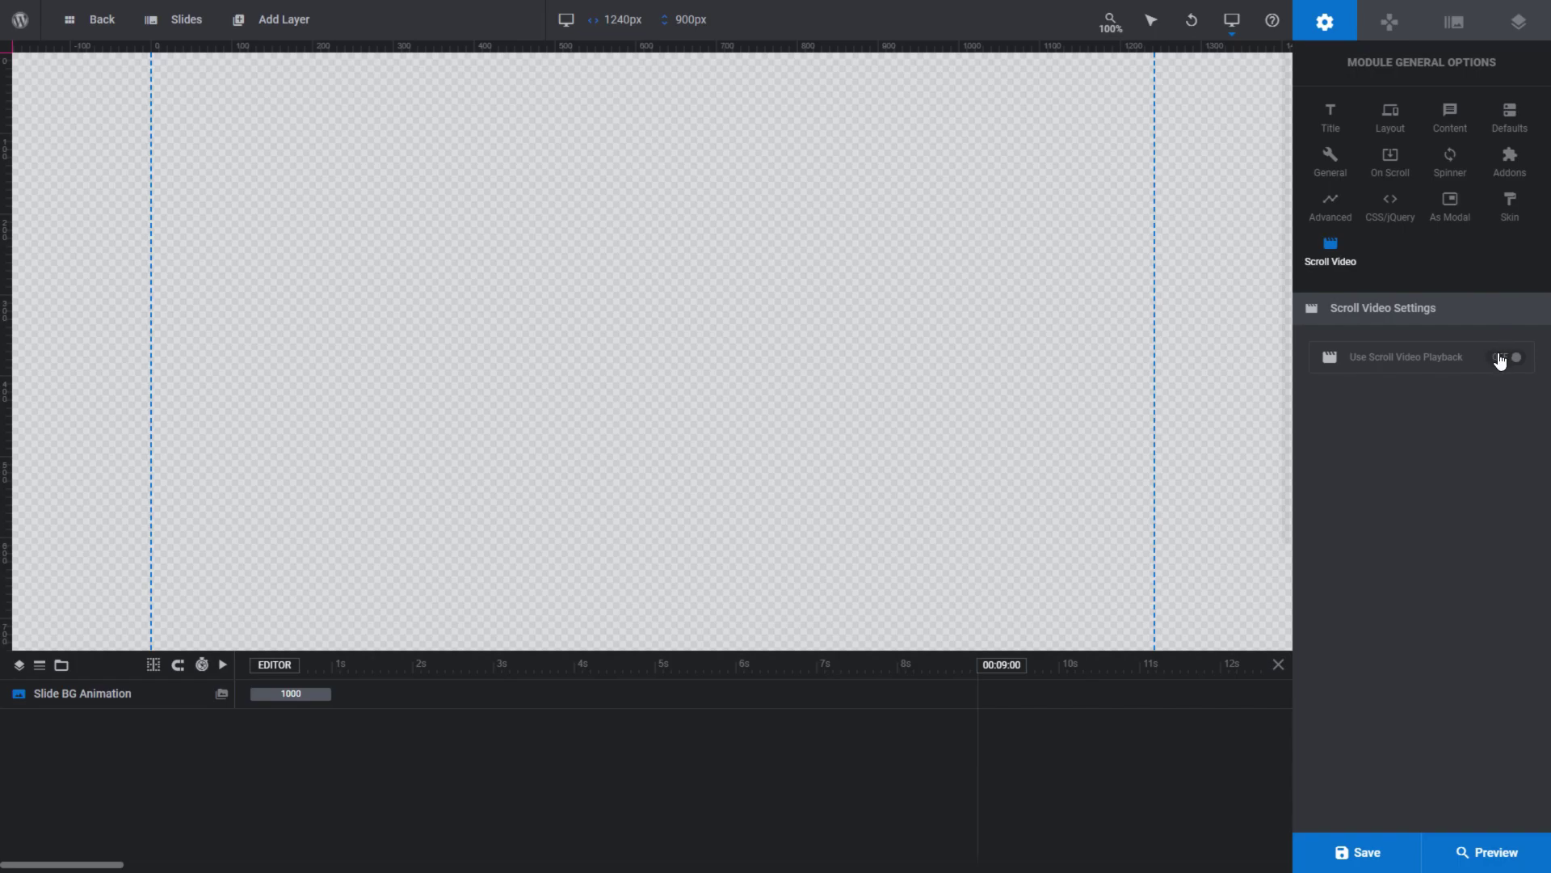
{"action": "left_click", "coordinate": [1500, 358]}
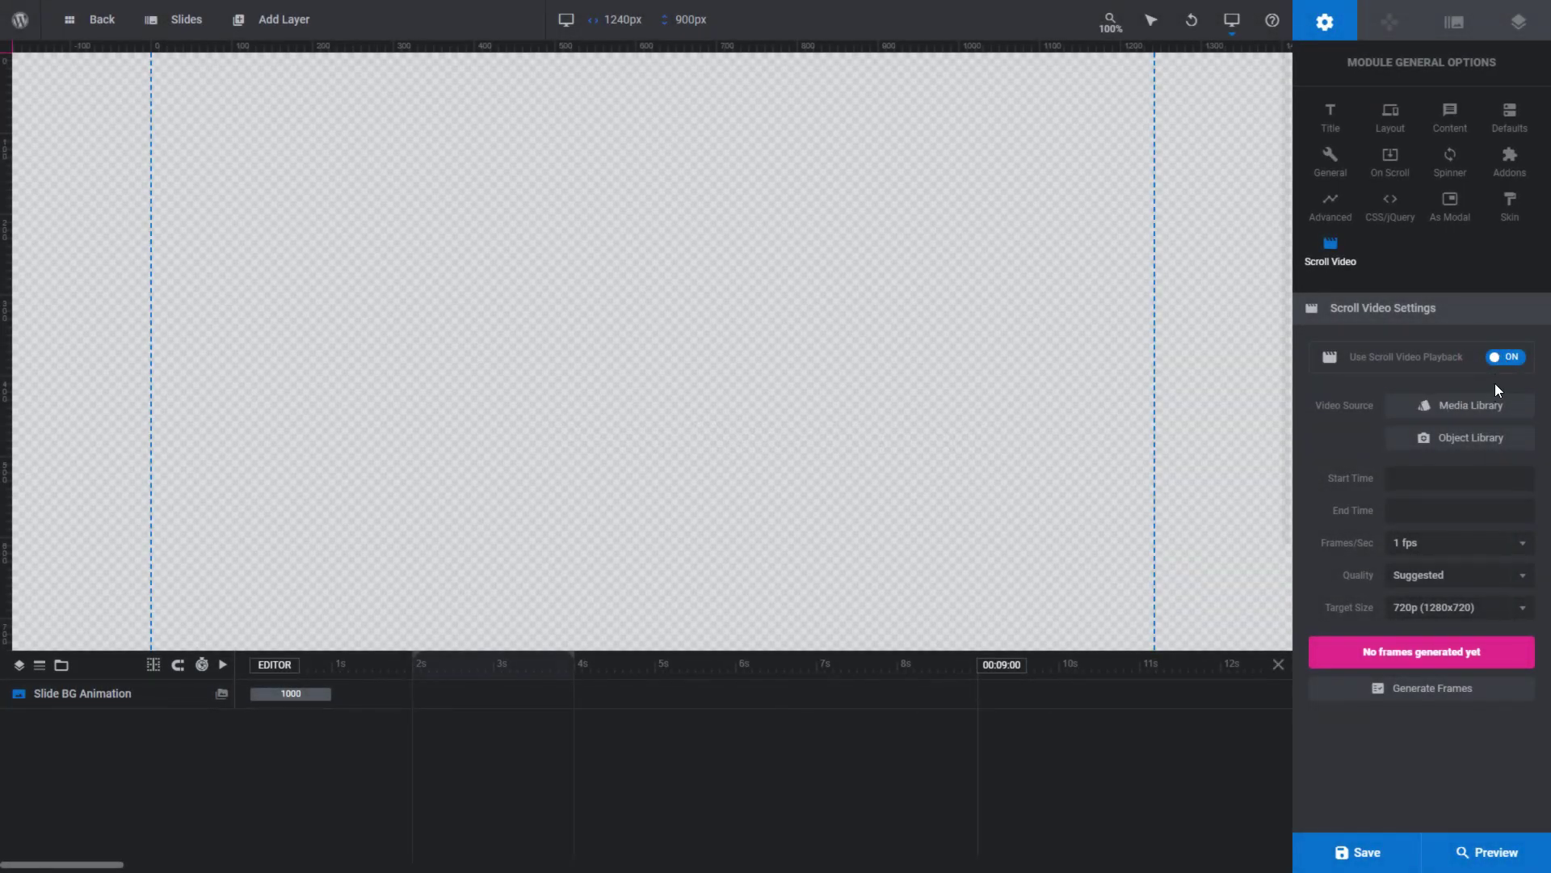
{"action": "left_click", "coordinate": [1504, 363]}
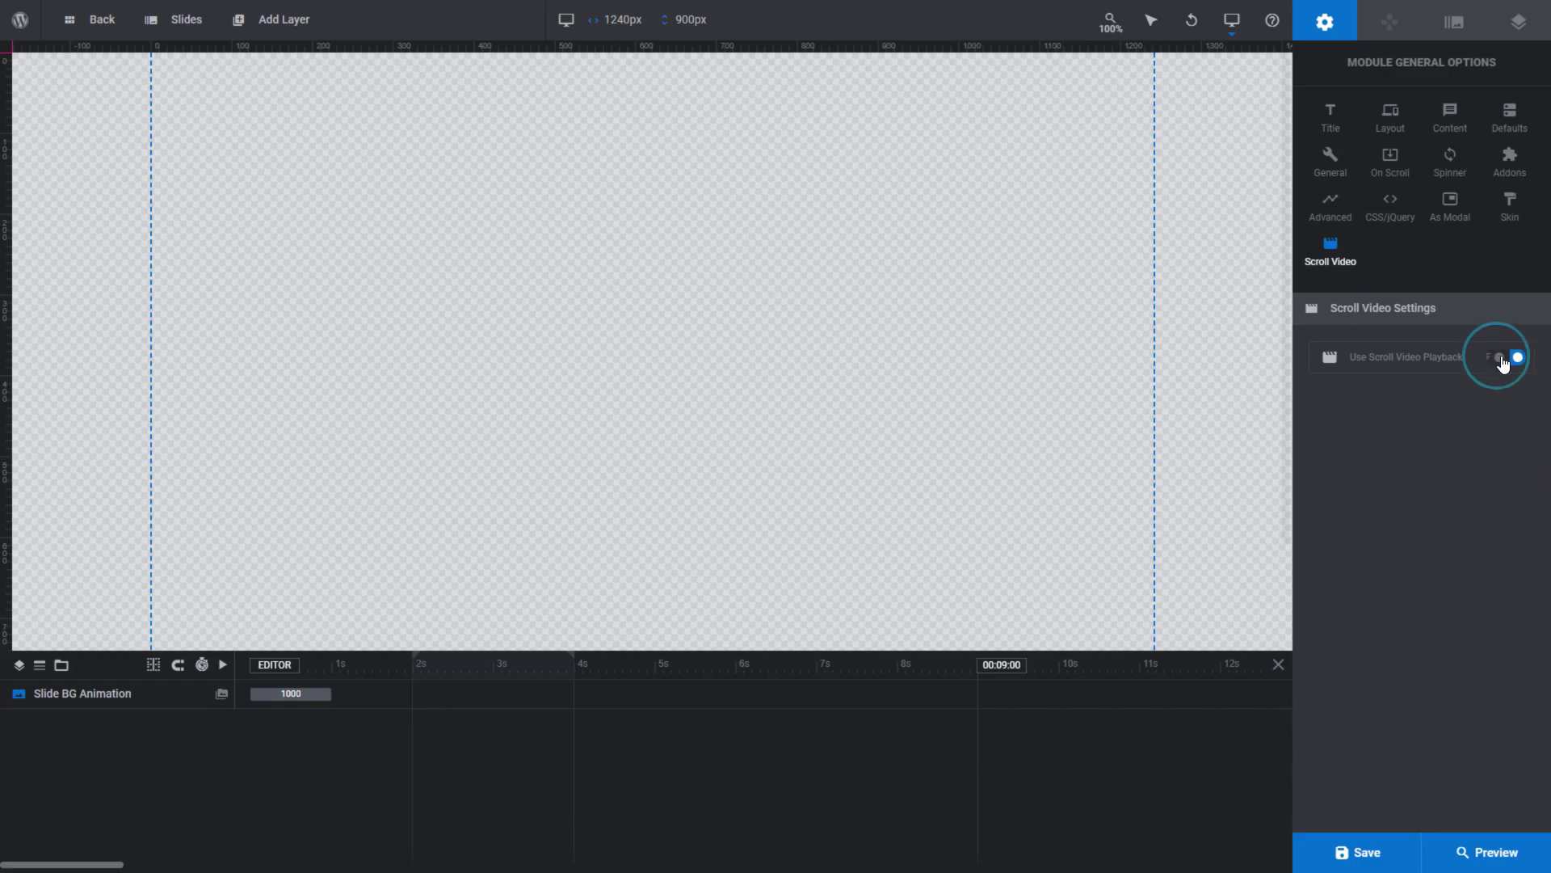
{"action": "left_click", "coordinate": [1495, 359]}
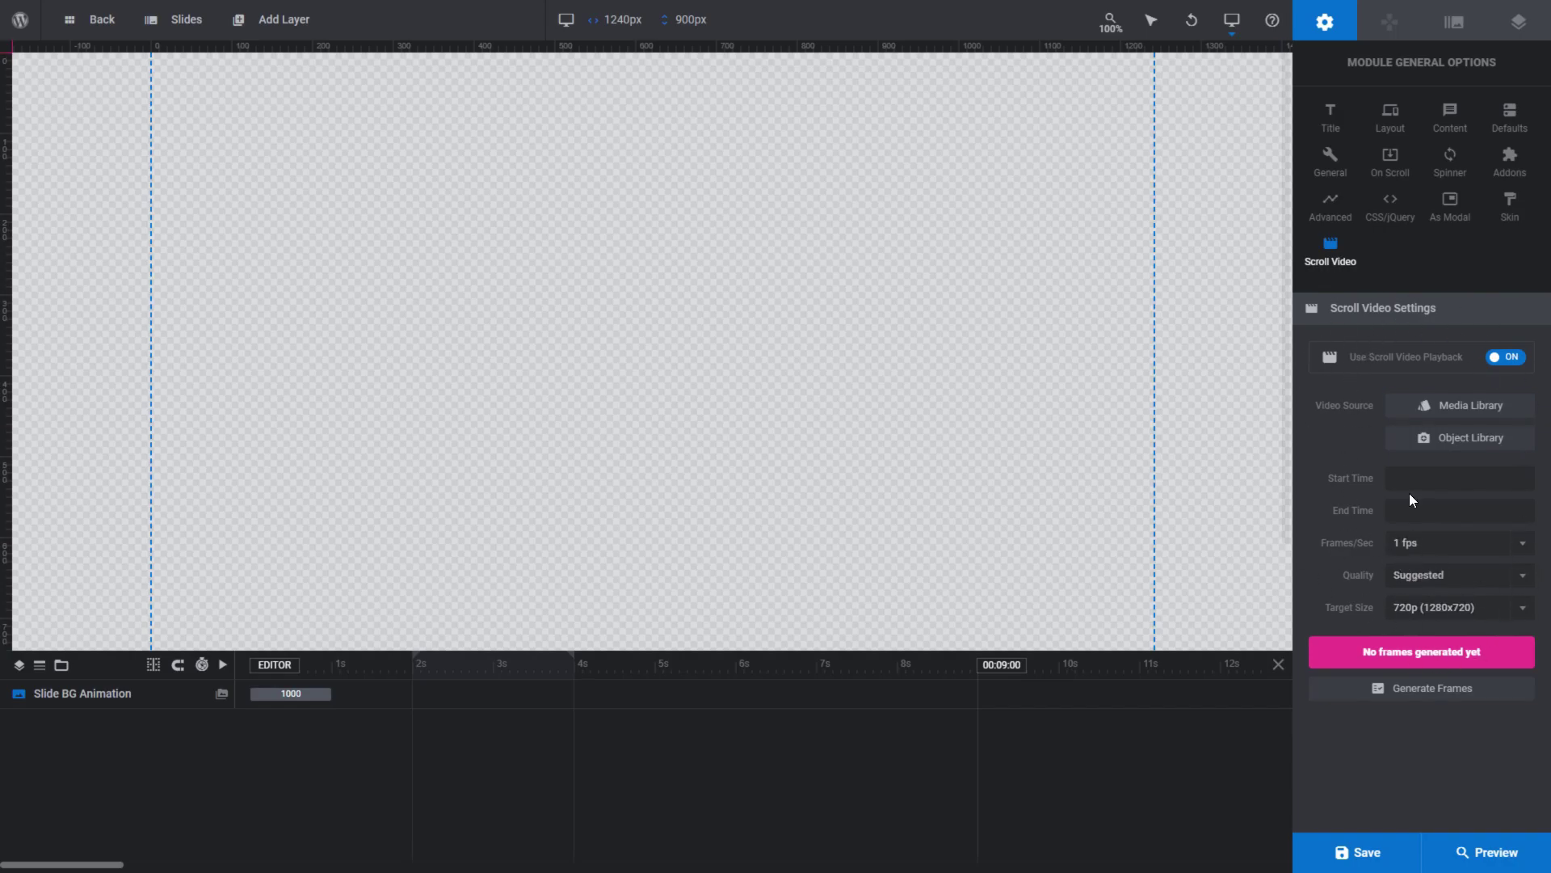
{"action": "left_click", "coordinate": [1454, 22]}
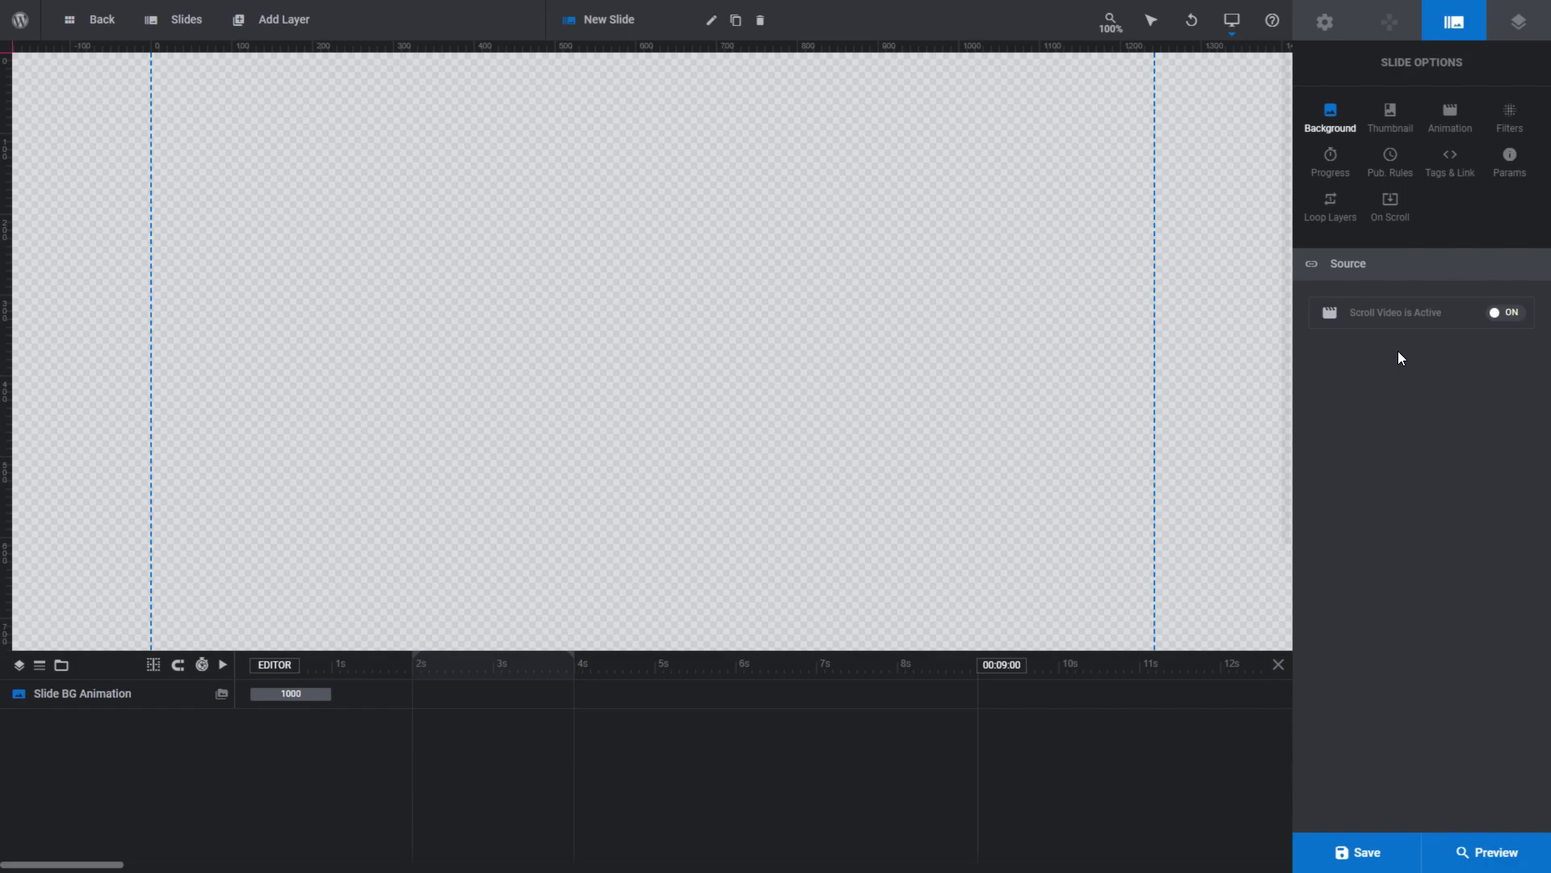
{"action": "left_click", "coordinate": [1322, 22]}
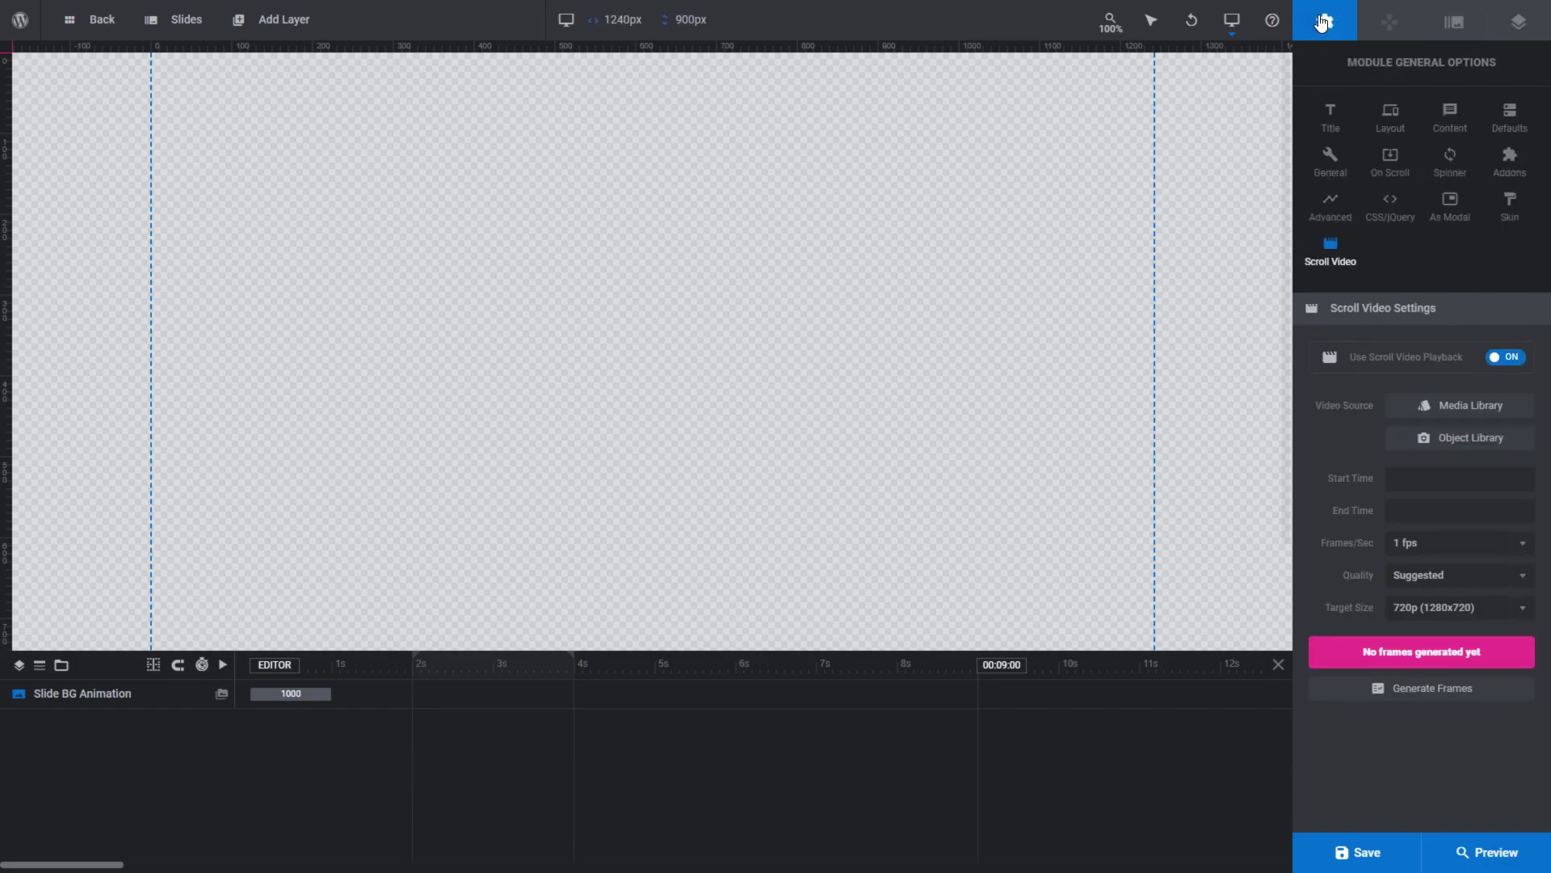
Use the People video from the Object Library as the scroll video source and generate its frames with the default settings
{"action": "left_click", "coordinate": [1464, 443]}
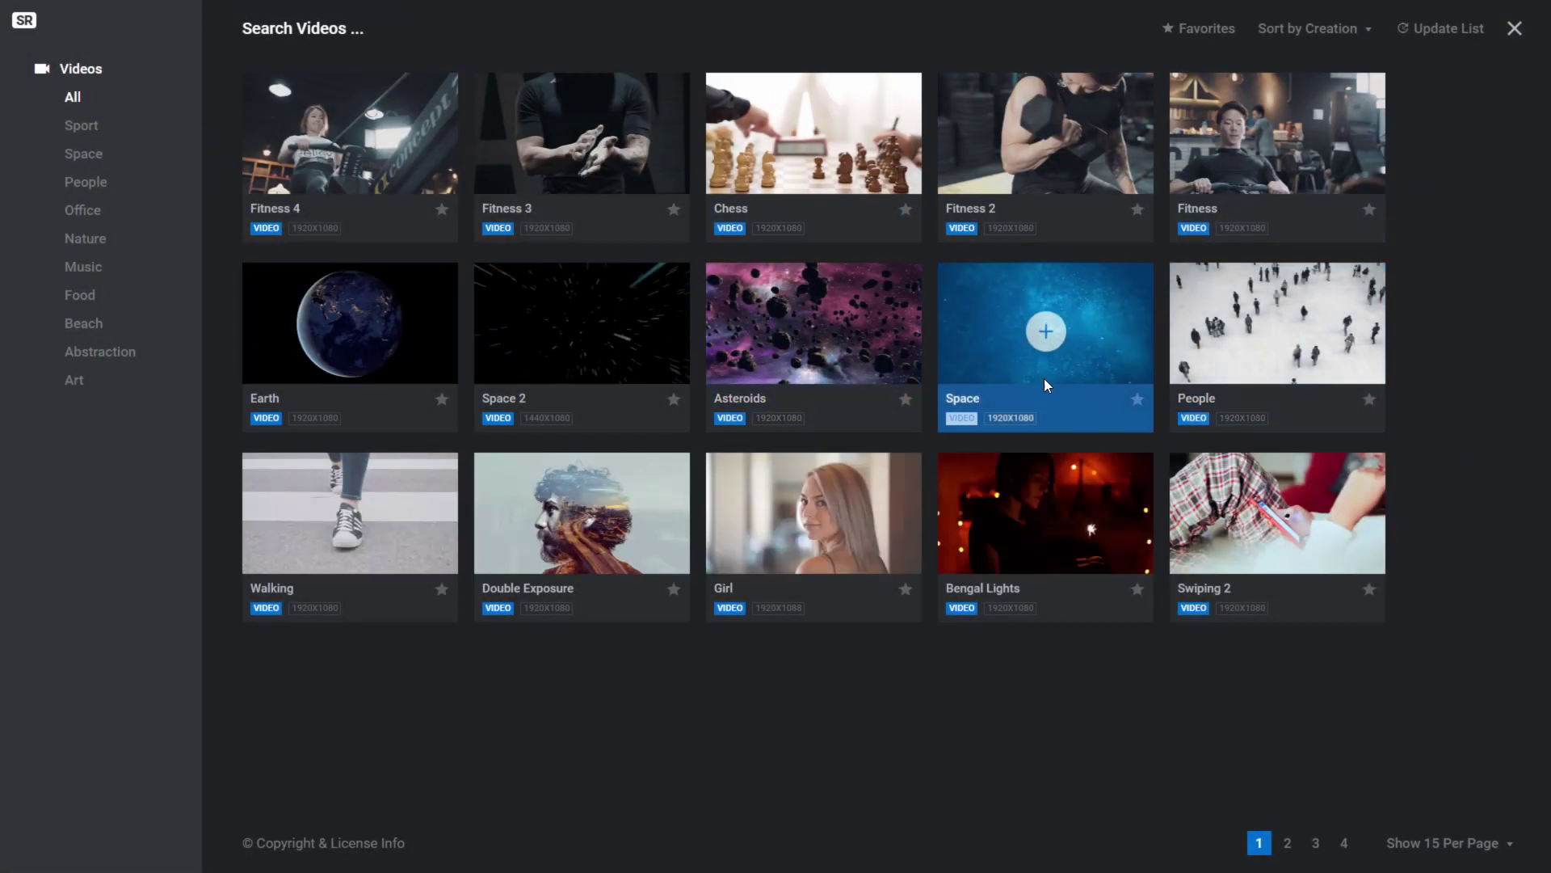
{"action": "mouse_move", "coordinate": [1280, 342]}
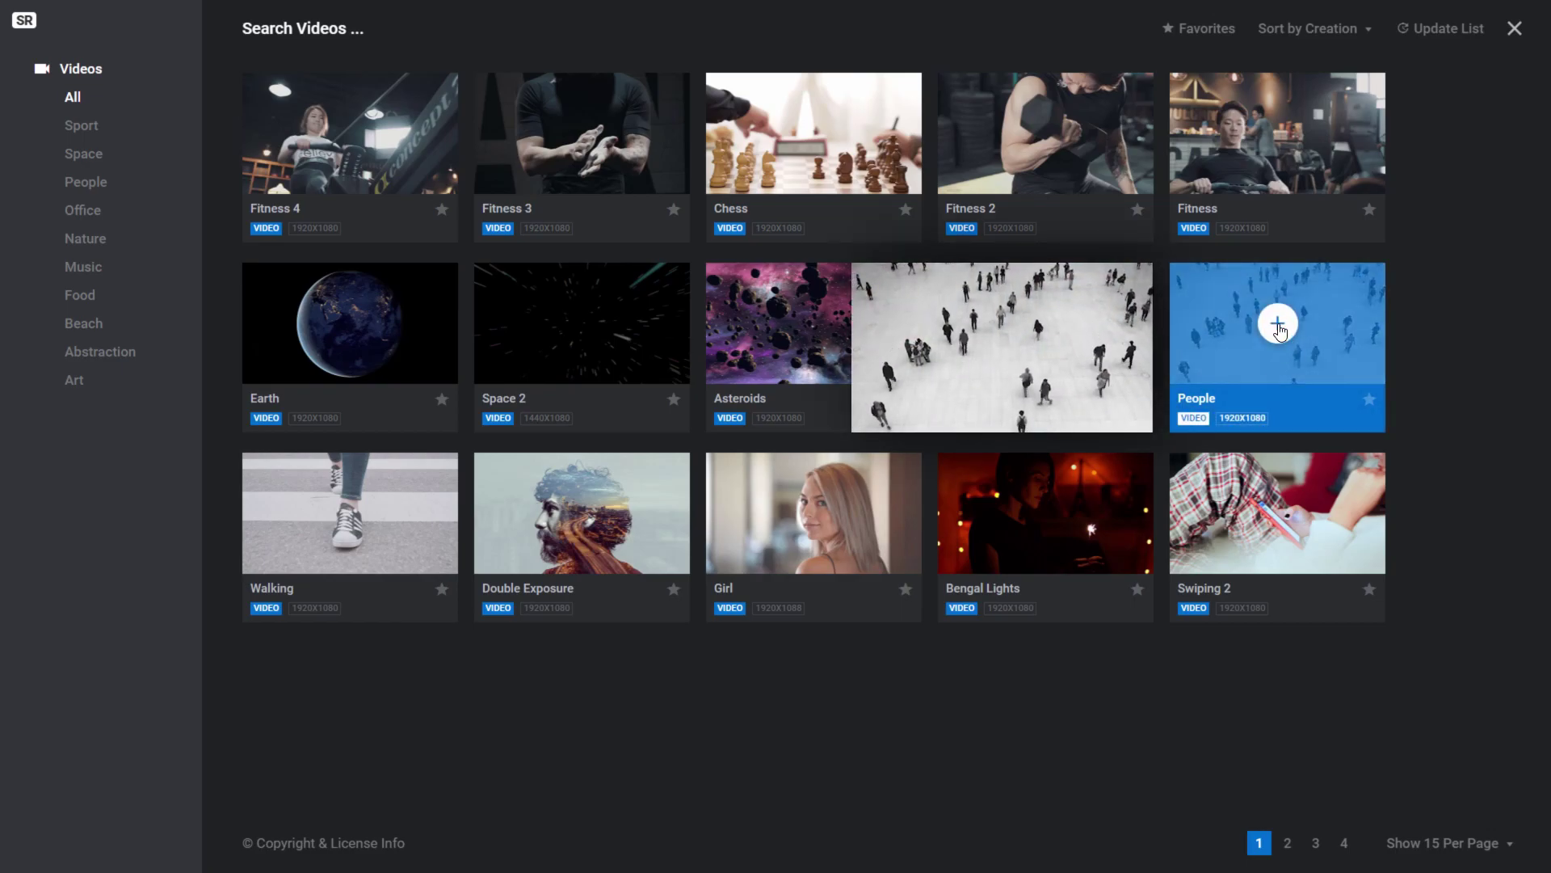
{"action": "left_click", "coordinate": [1277, 325]}
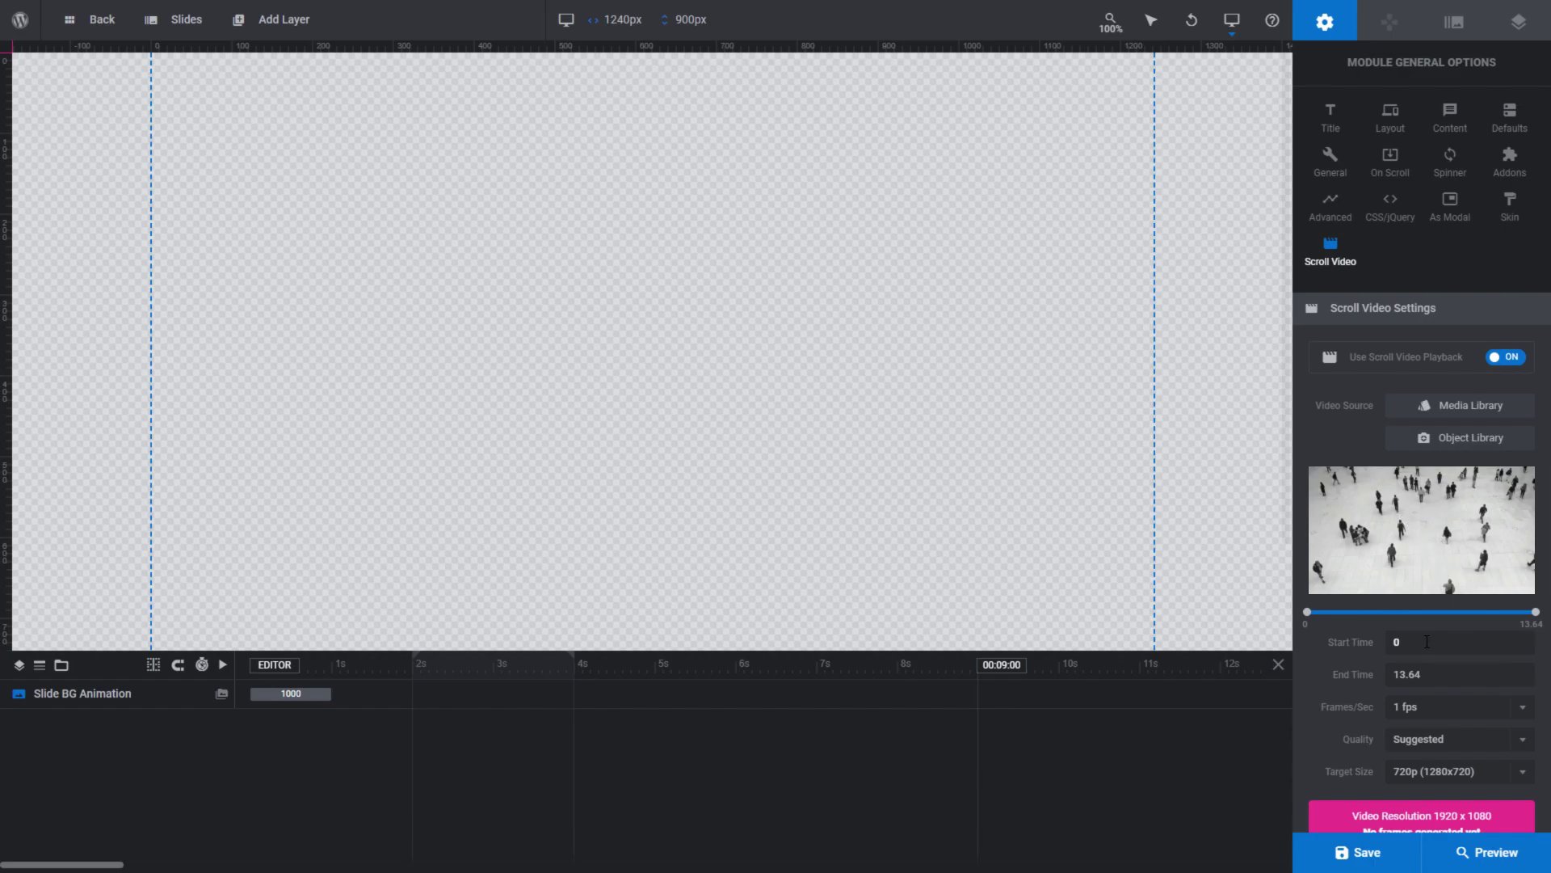
{"action": "scroll", "coordinate": [1411, 664], "scroll_direction": "down", "scroll_amount": 2}
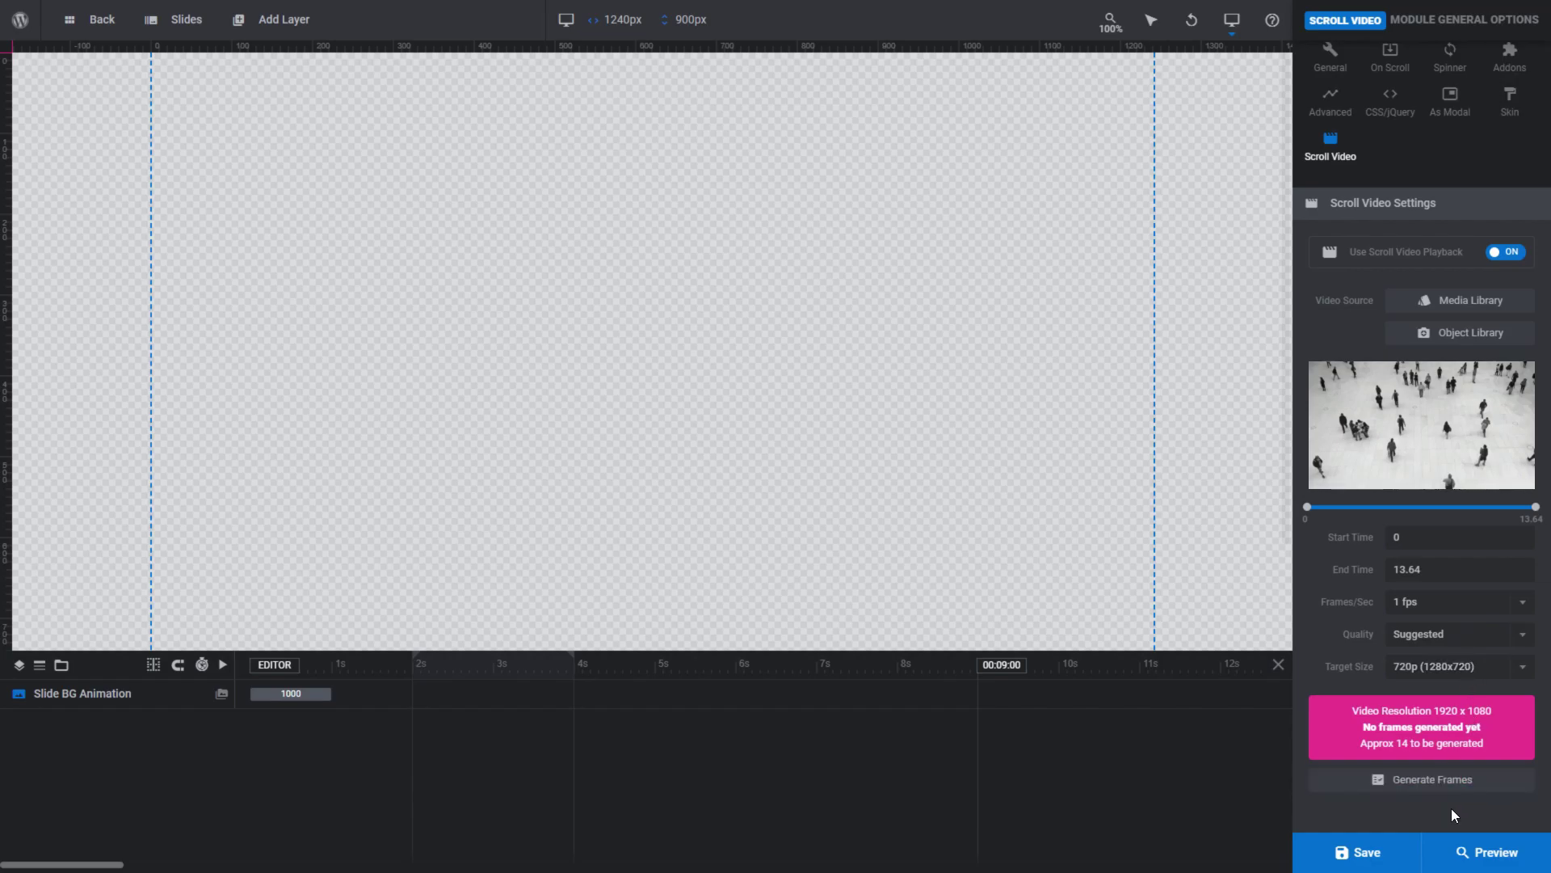
{"action": "left_click", "coordinate": [1435, 781]}
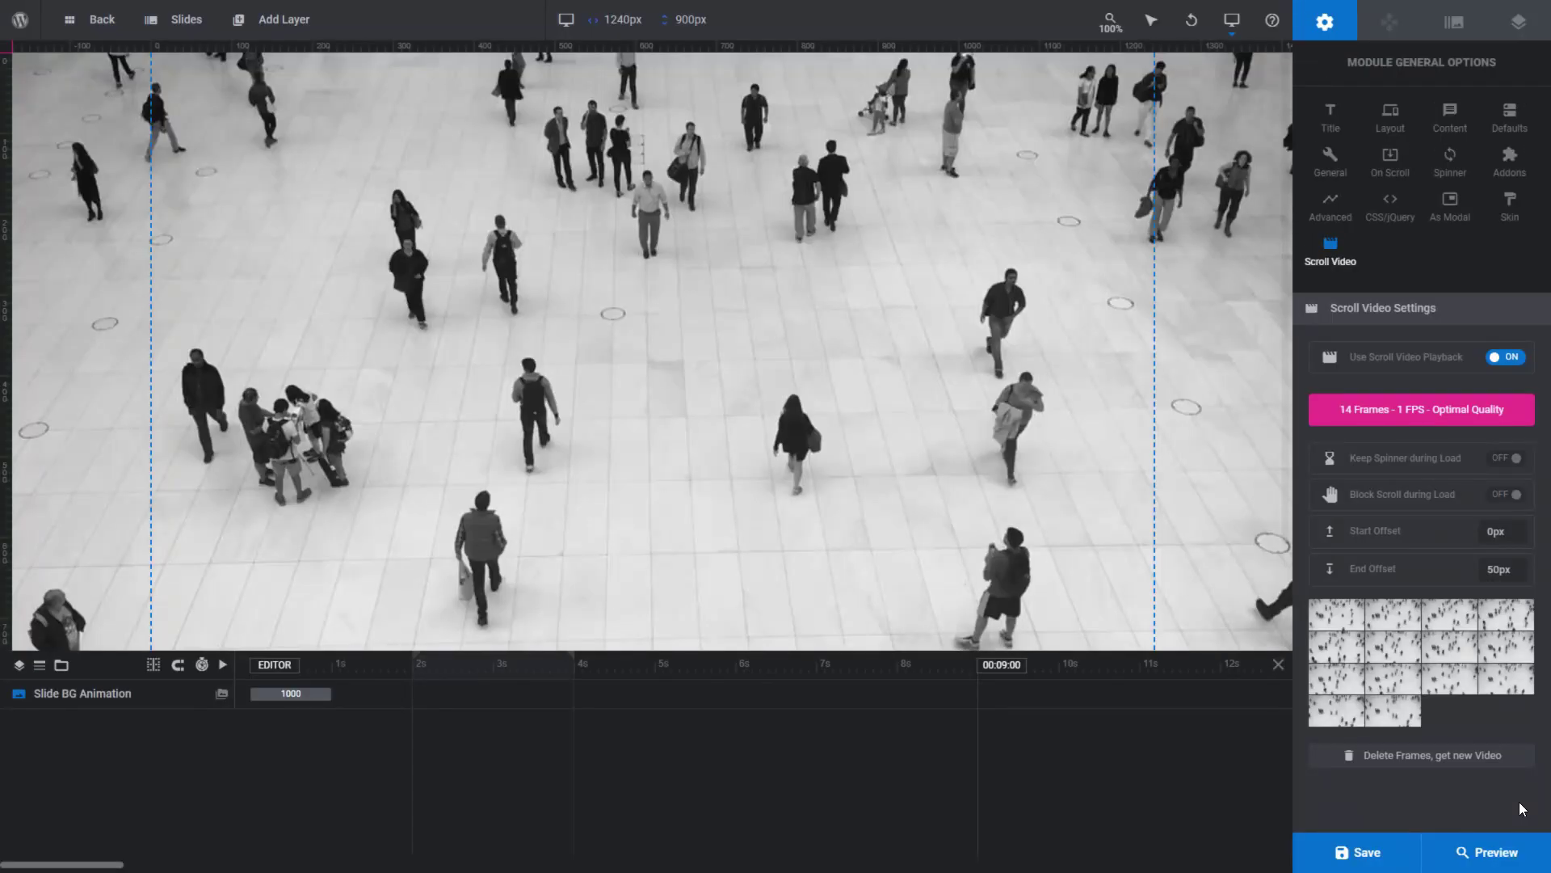
Preview the module, scroll down and up through it to check the video playback, and close the preview
{"action": "left_click", "coordinate": [1514, 867]}
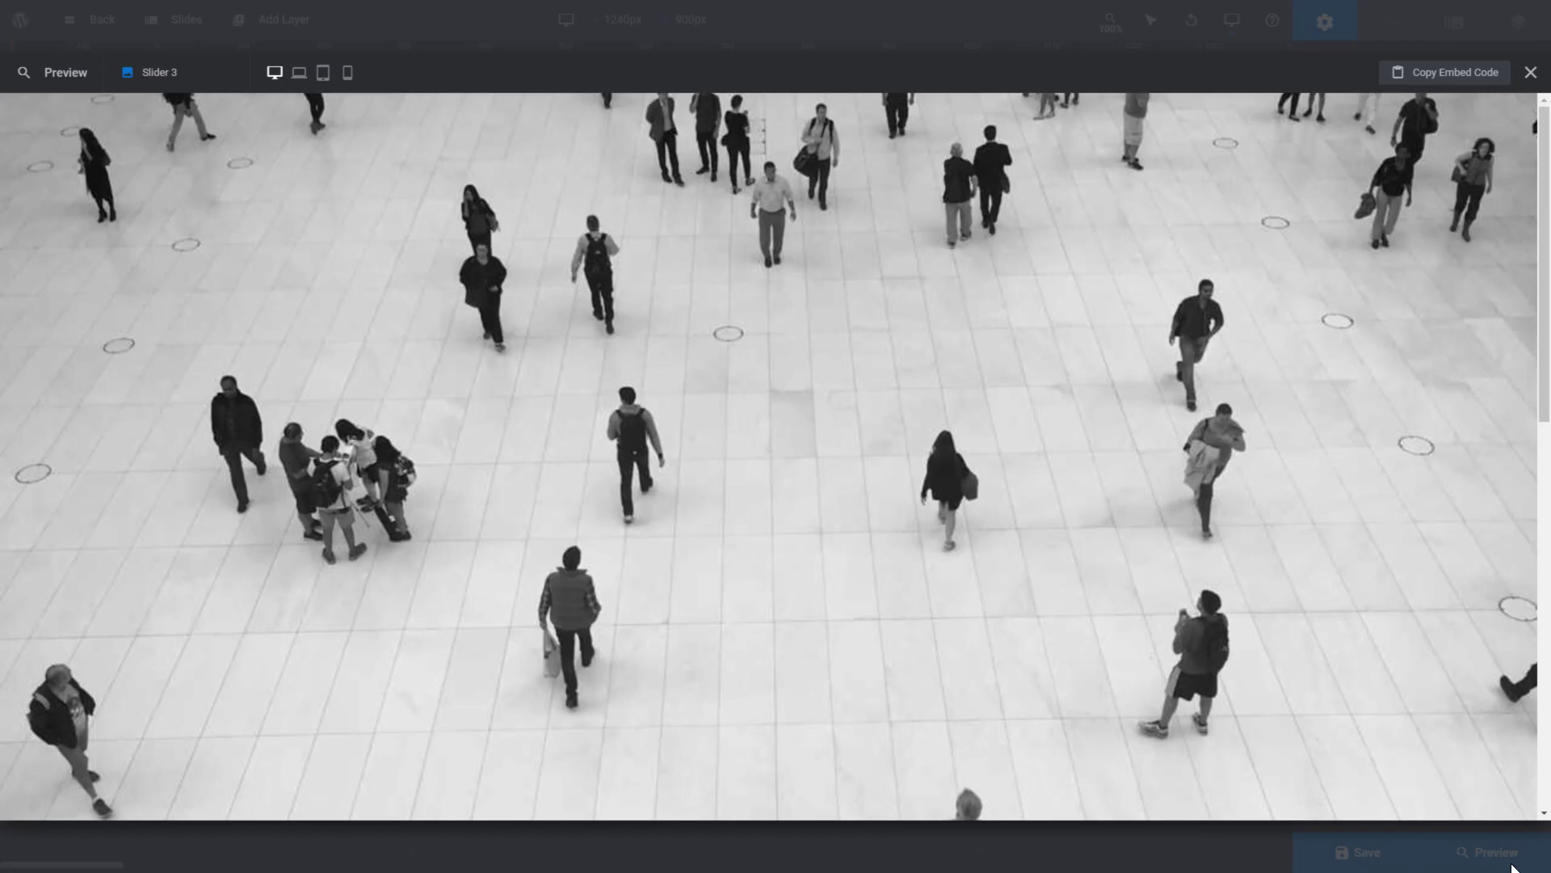
{"action": "left_click_drag", "start_coordinate": [1541, 198], "coordinate": [1519, 156]}
{"action": "scroll", "coordinate": [1280, 312], "scroll_direction": "down", "scroll_amount": 3}
{"action": "scroll", "coordinate": [1279, 318], "scroll_direction": "down", "scroll_amount": 4}
{"action": "scroll", "coordinate": [1286, 367], "scroll_direction": "up", "scroll_amount": 5}
{"action": "scroll", "coordinate": [1289, 371], "scroll_direction": "up", "scroll_amount": 3}
{"action": "scroll", "coordinate": [1339, 378], "scroll_direction": "down", "scroll_amount": 9}
{"action": "scroll", "coordinate": [1345, 428], "scroll_direction": "up", "scroll_amount": 9}
{"action": "left_click", "coordinate": [1531, 73]}
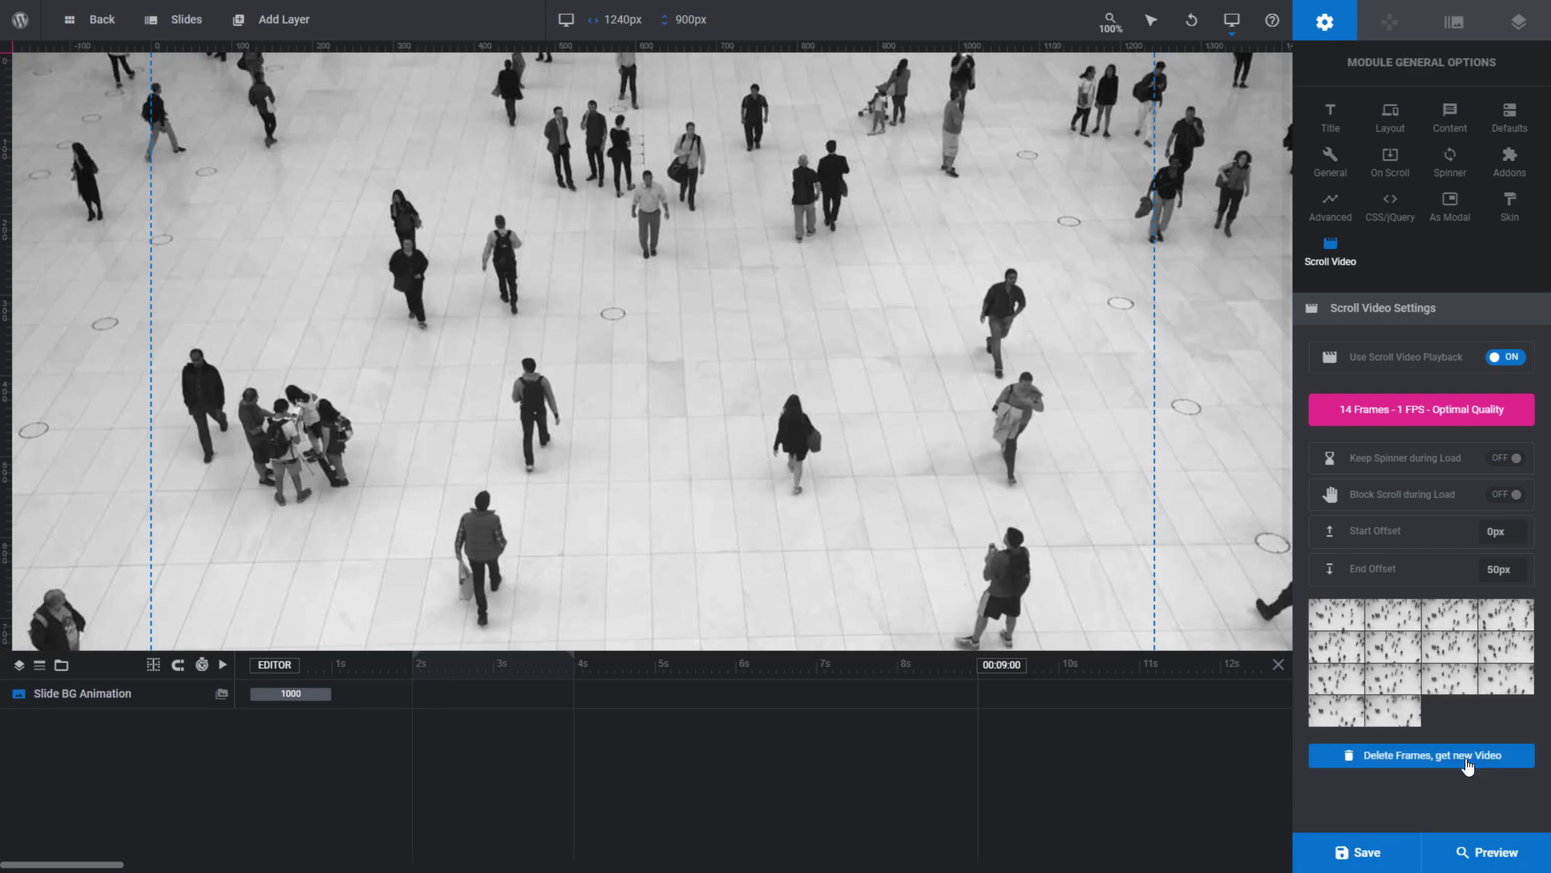
Delete the generated frames of the scroll video
{"action": "left_click", "coordinate": [1457, 763]}
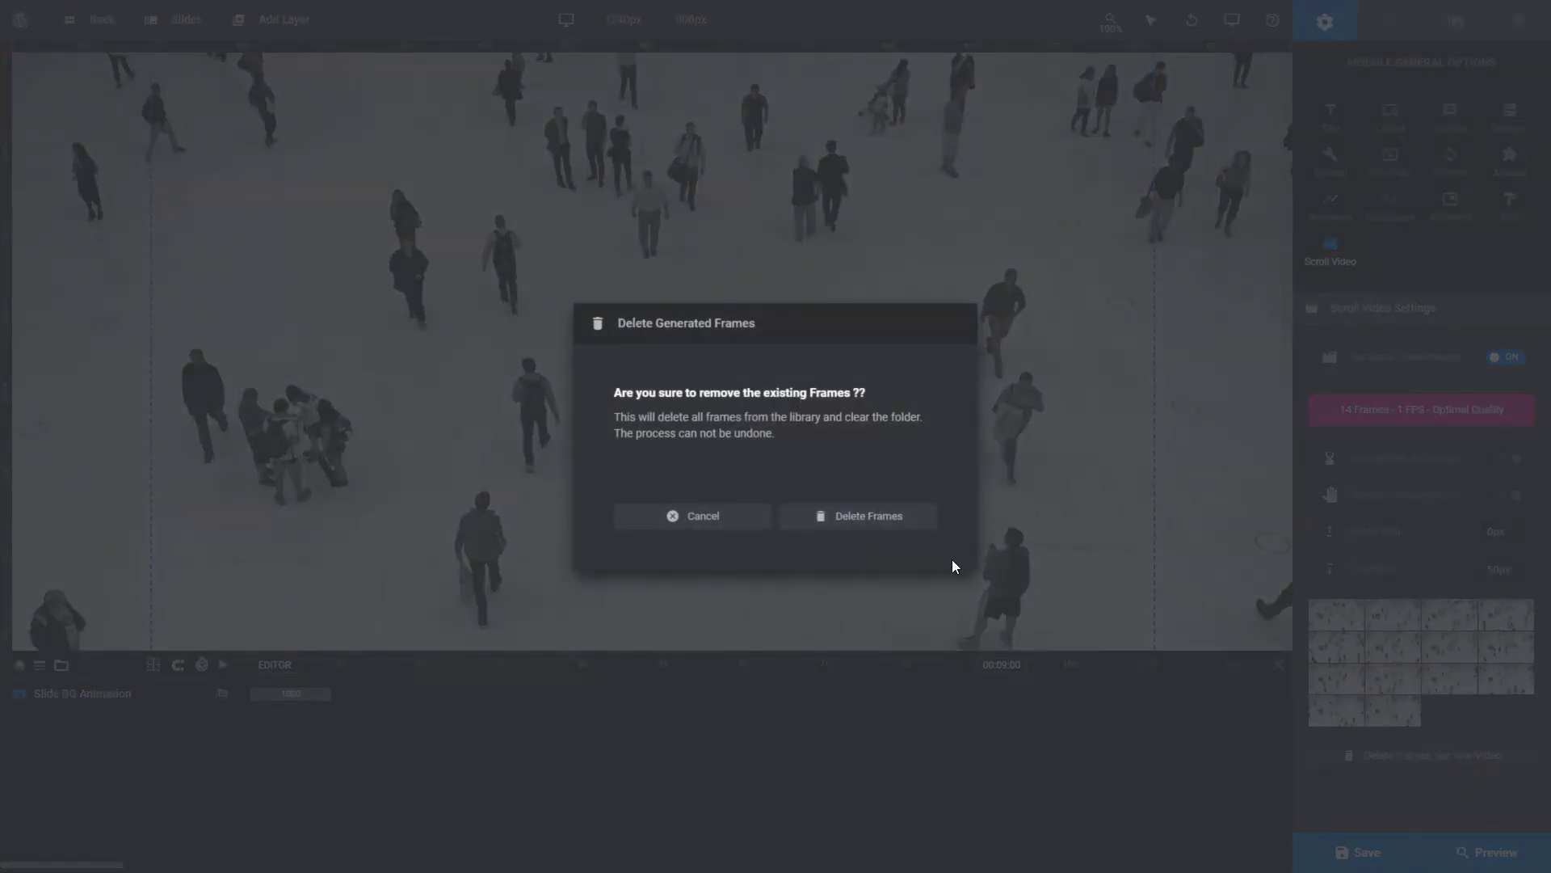
{"action": "left_click", "coordinate": [871, 518]}
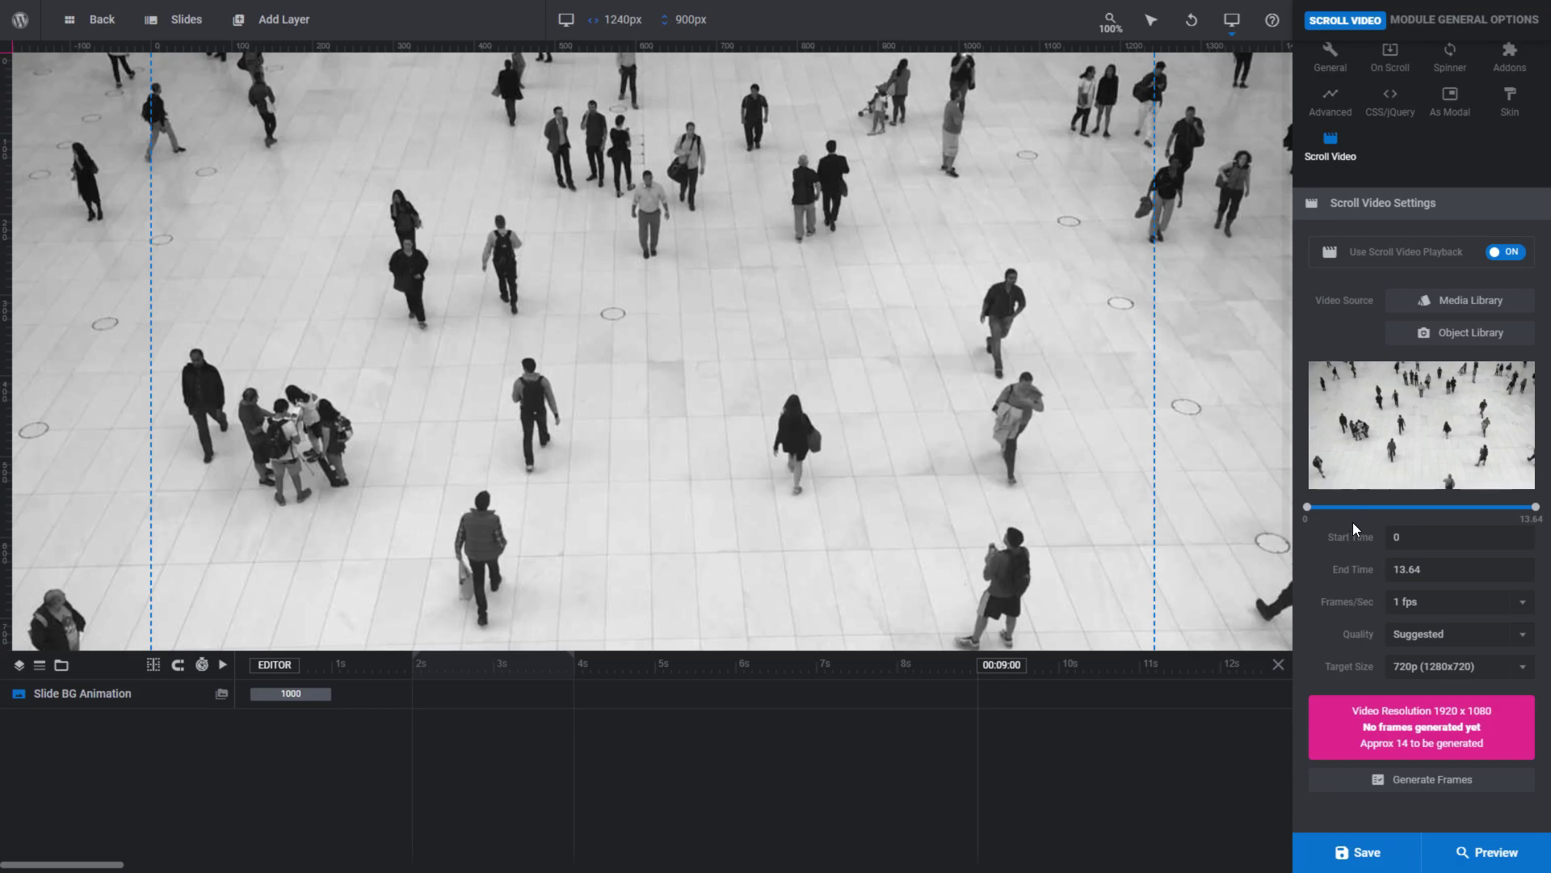
Trim the scroll video to a start time of 4 and an end time of 12
{"action": "left_click_drag", "start_coordinate": [1307, 507], "coordinate": [1359, 509]}
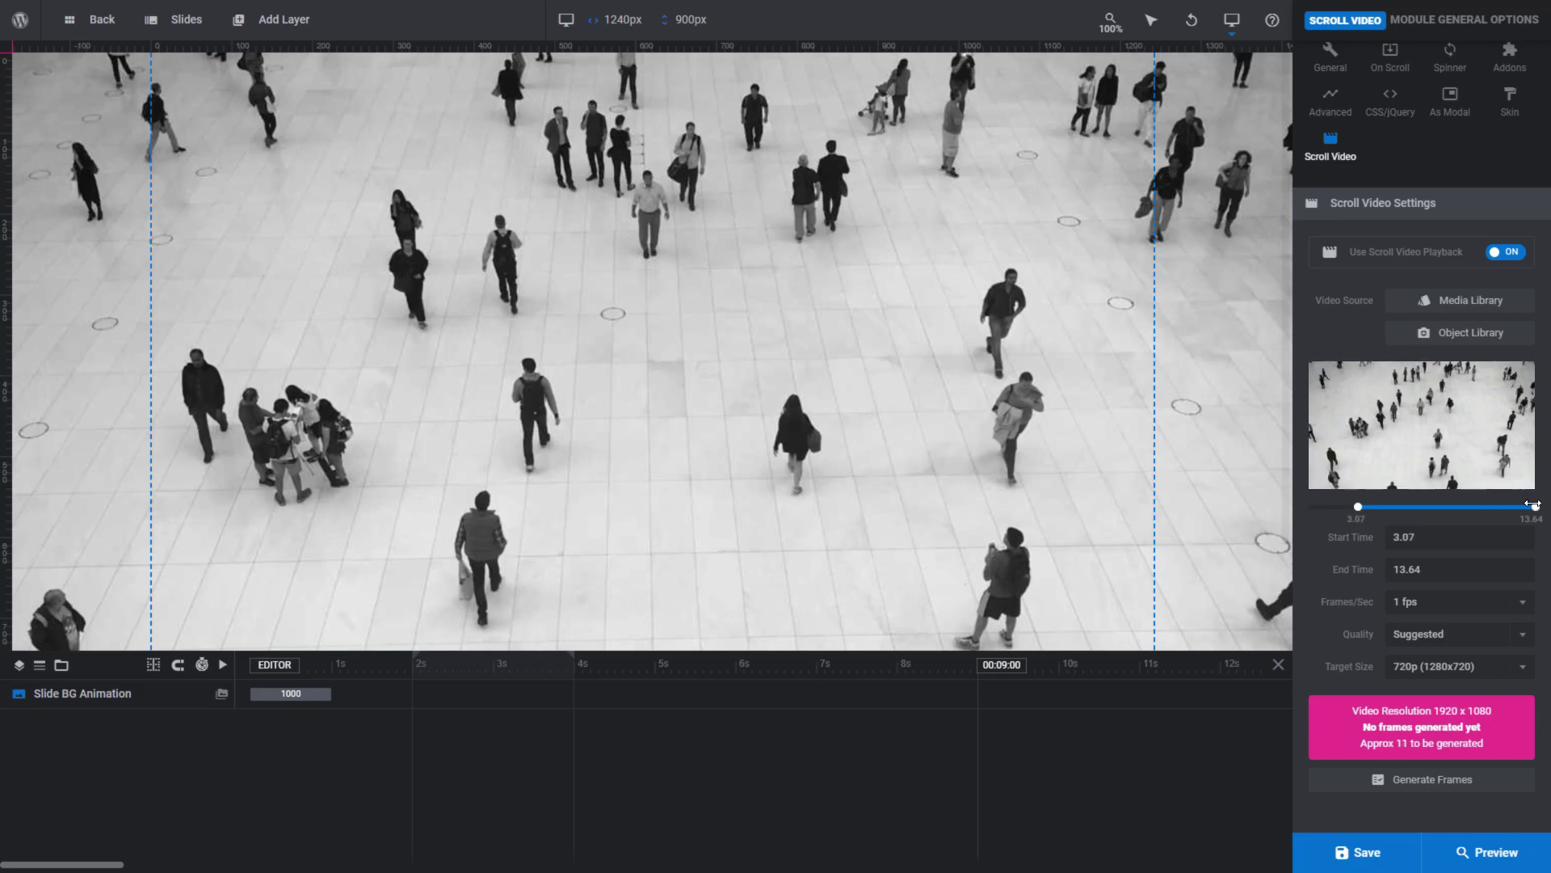
{"action": "left_click_drag", "start_coordinate": [1535, 507], "coordinate": [1489, 516]}
{"action": "double_click", "coordinate": [1432, 533]}
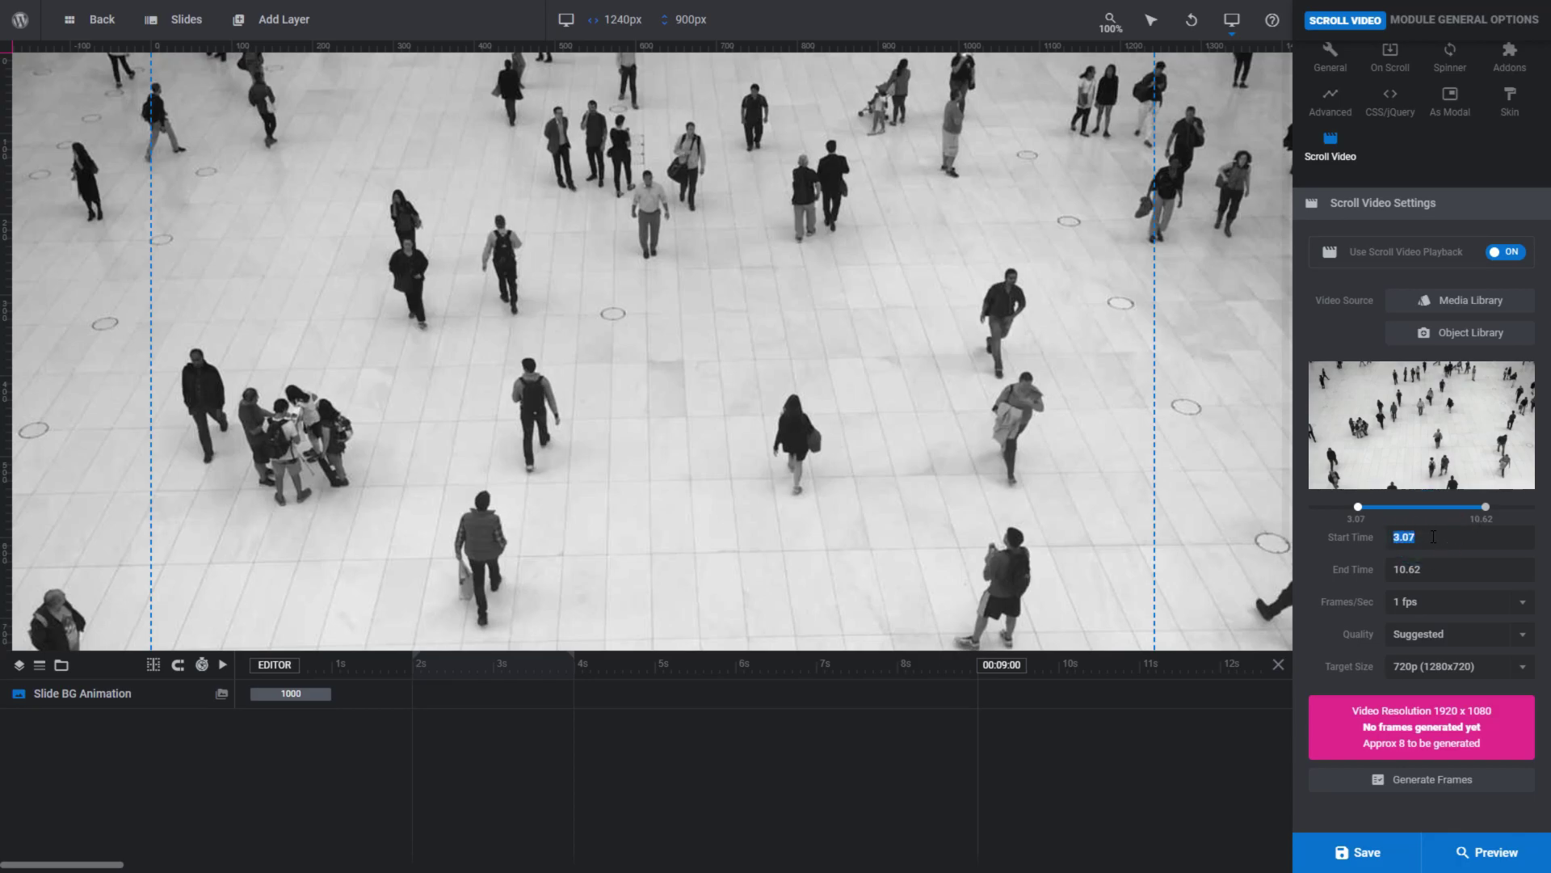
{"action": "type", "text": "4"}
{"action": "key", "text": "Tab"}
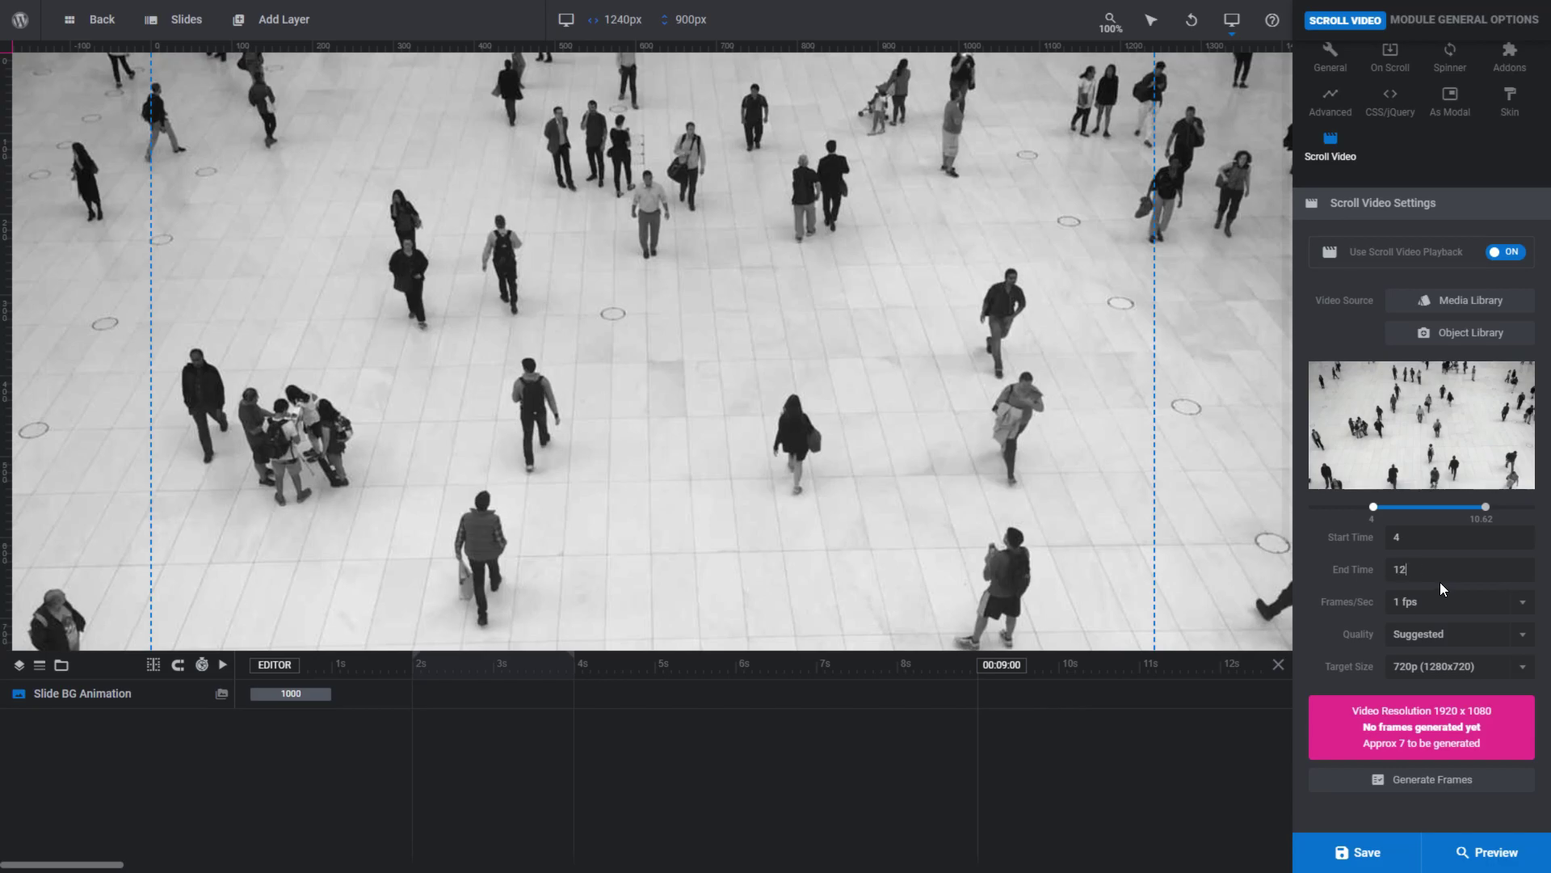
{"action": "key", "text": "Tab"}
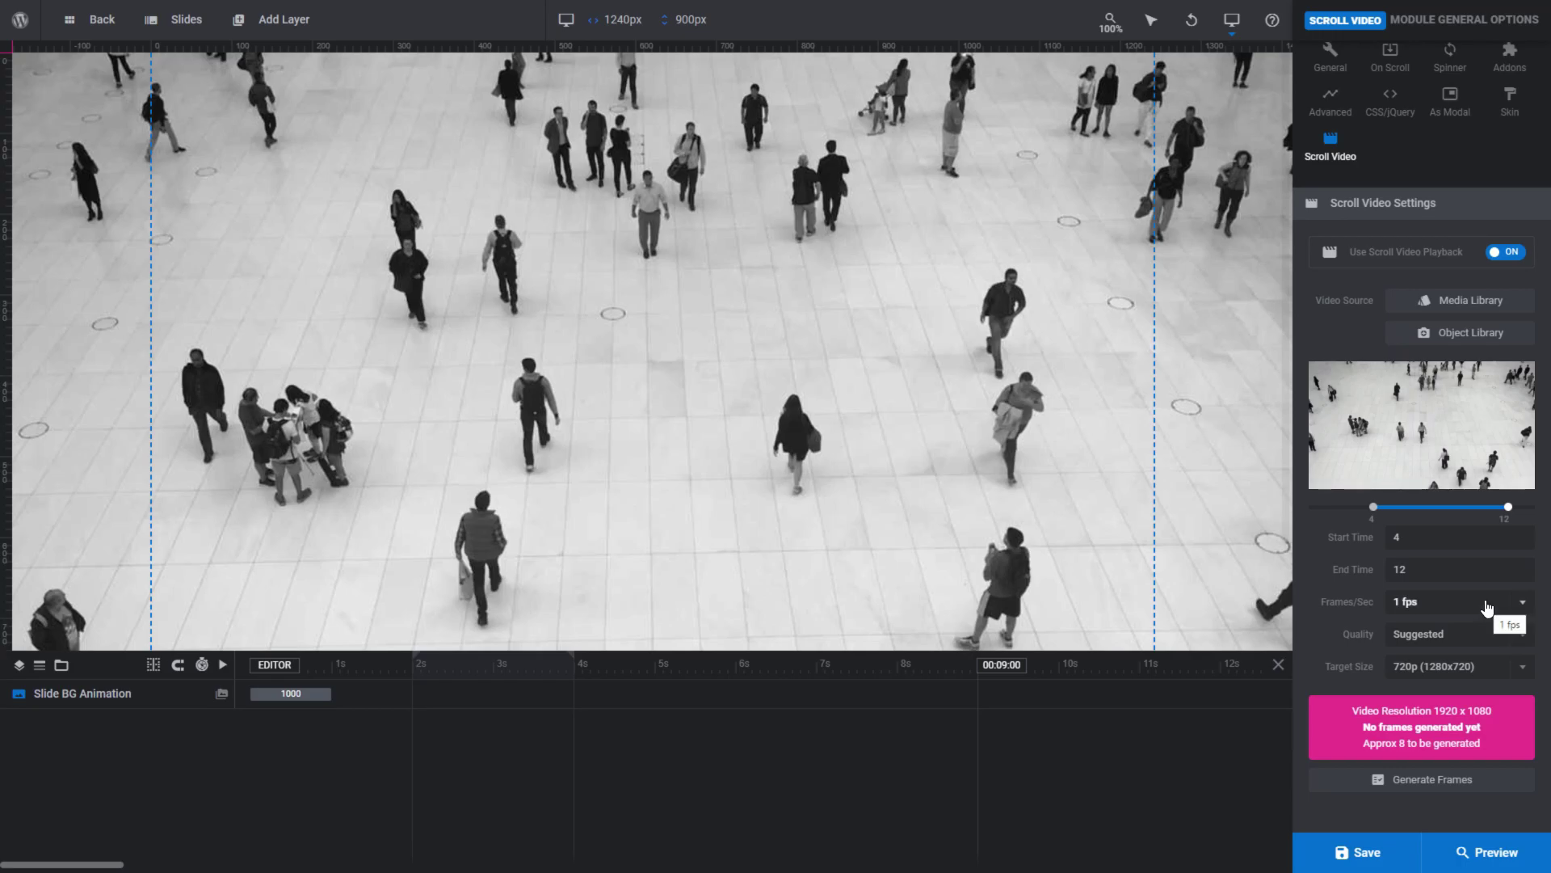
Try a frame rate of 25 fps for the scroll video and settle on 10 fps
{"action": "left_click", "coordinate": [1521, 606]}
{"action": "scroll", "coordinate": [1472, 717], "scroll_direction": "down", "scroll_amount": 2}
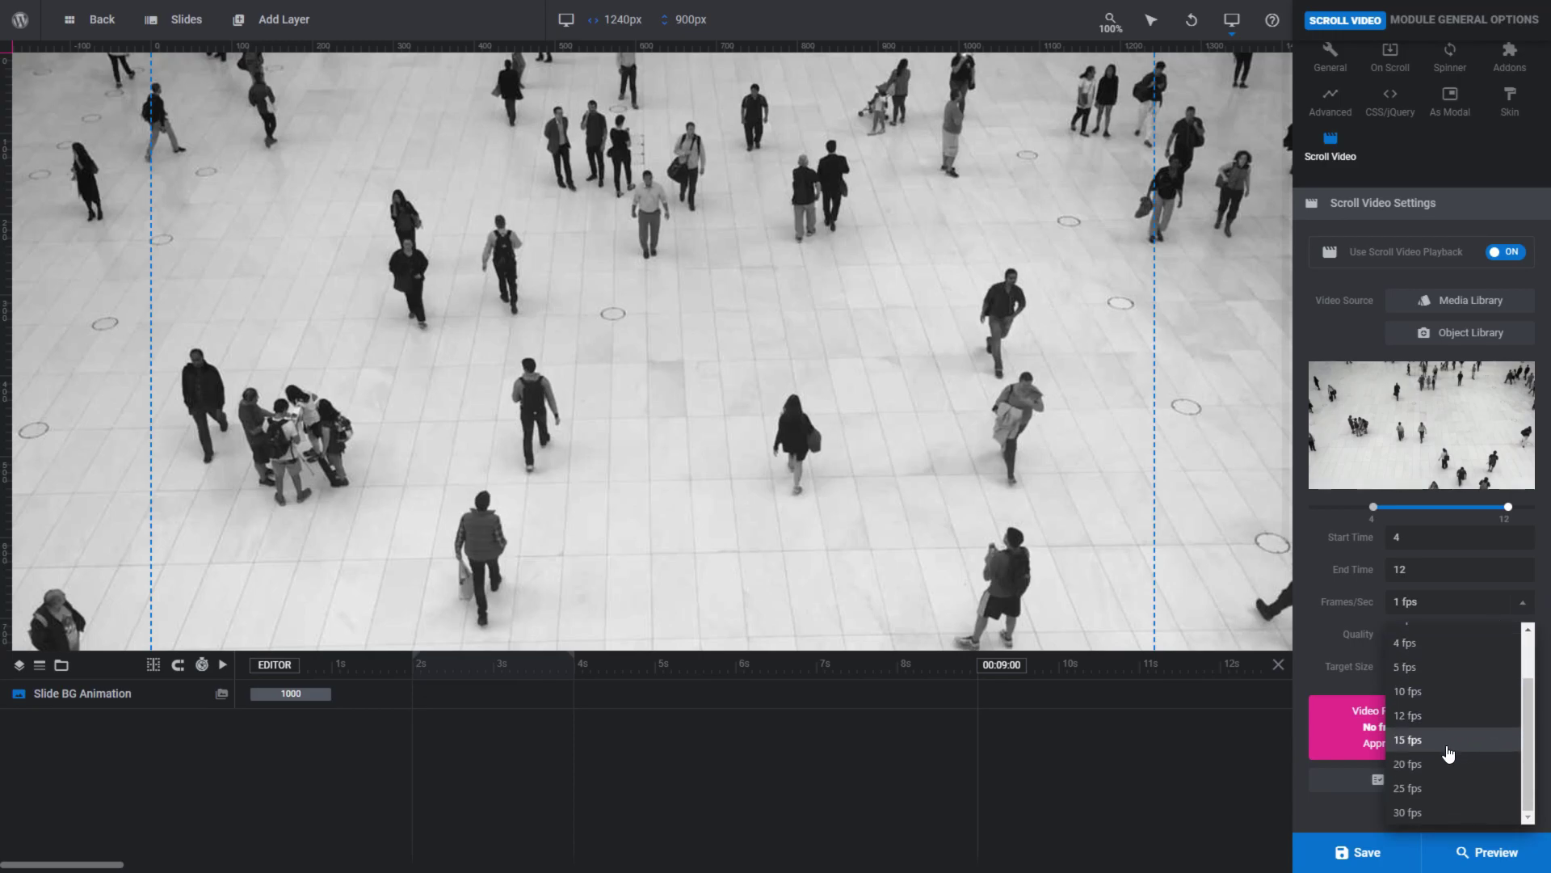
{"action": "left_click", "coordinate": [1413, 791]}
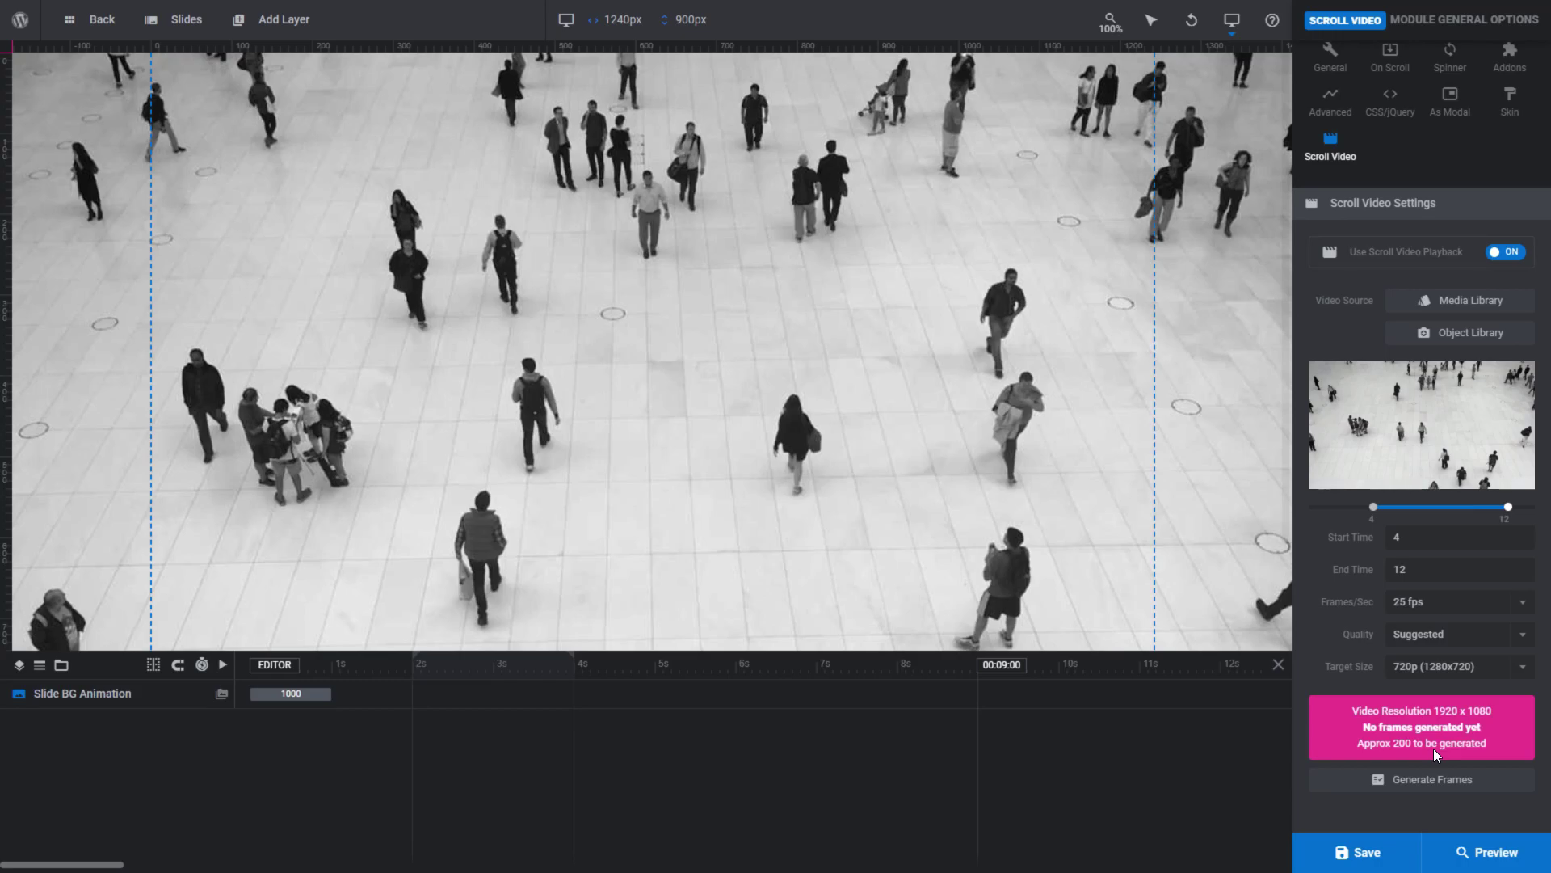
{"action": "left_click", "coordinate": [1521, 606]}
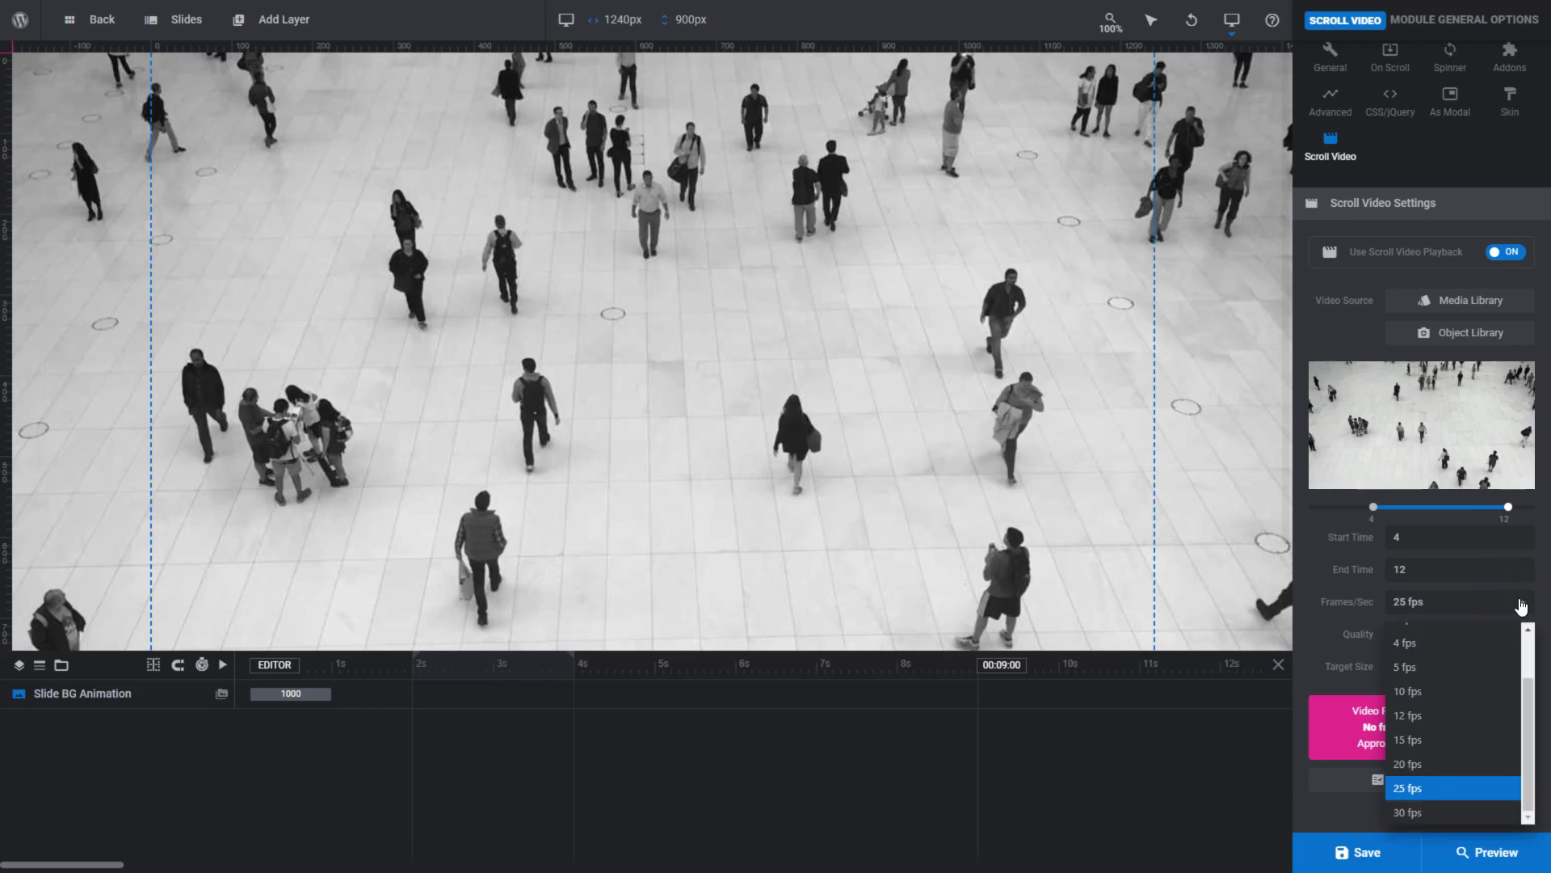
{"action": "left_click", "coordinate": [1424, 694]}
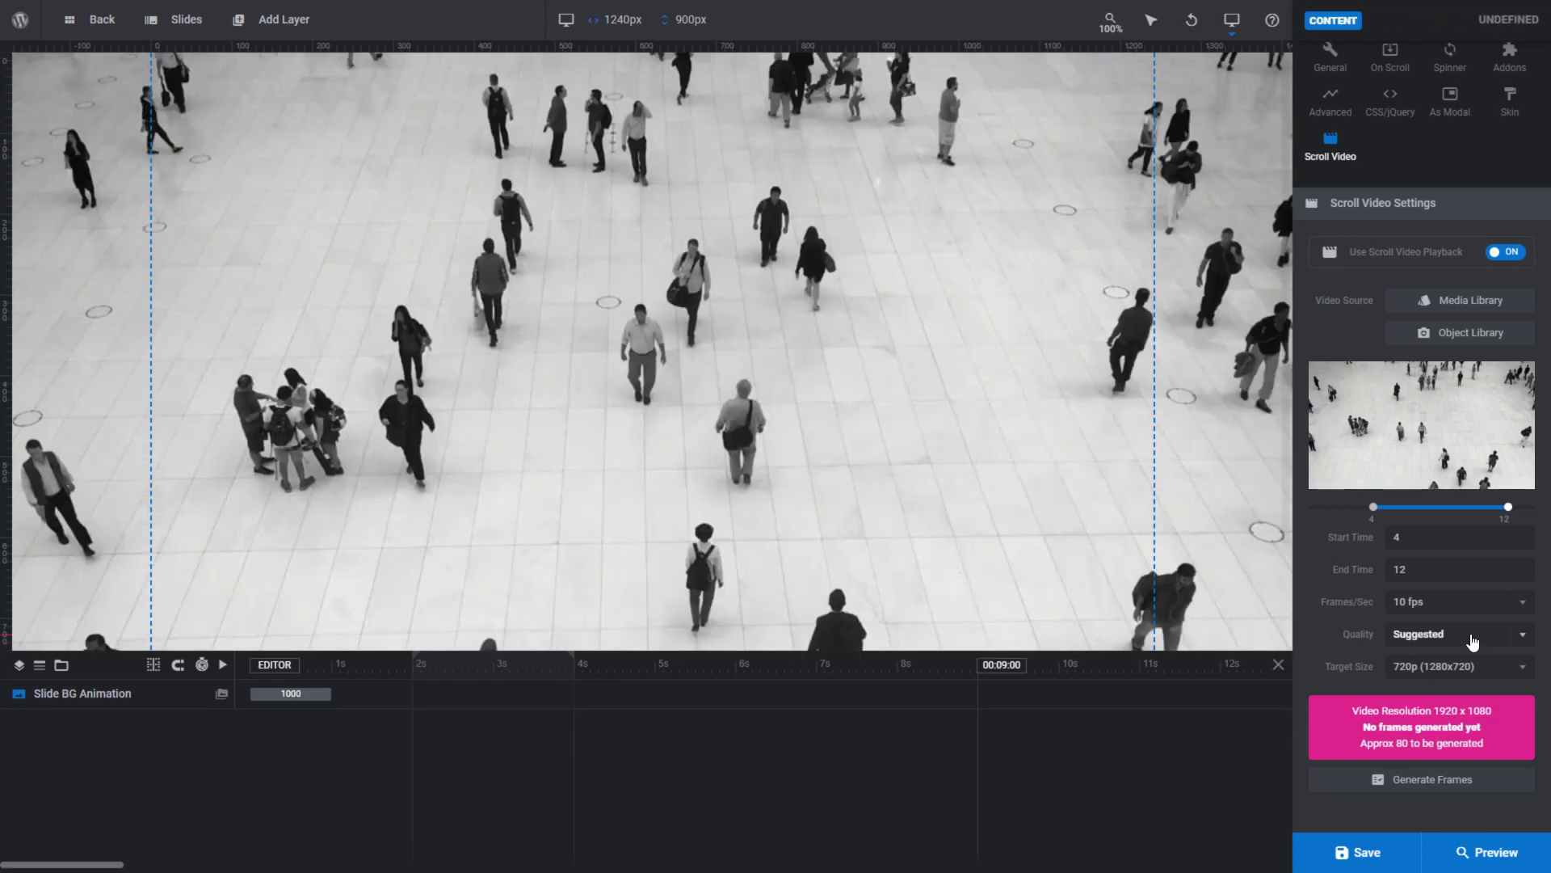
Review the scroll video's quality and target size options, keeping Suggested quality and 720p (1280x720)
{"action": "left_click", "coordinate": [1522, 637]}
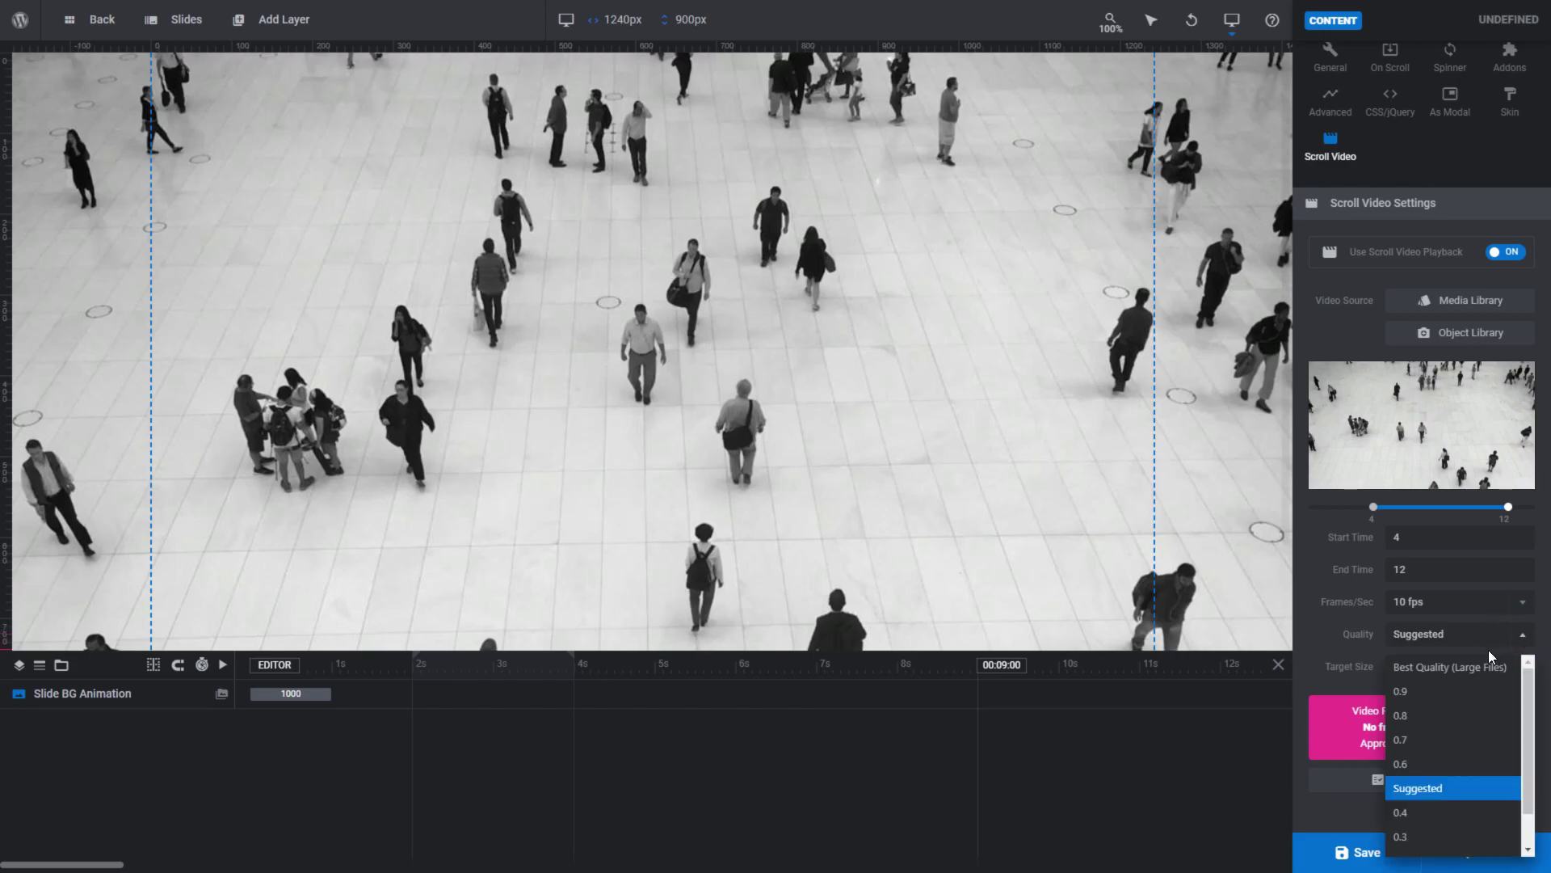
{"action": "scroll", "coordinate": [1419, 752], "scroll_direction": "down", "scroll_amount": 2}
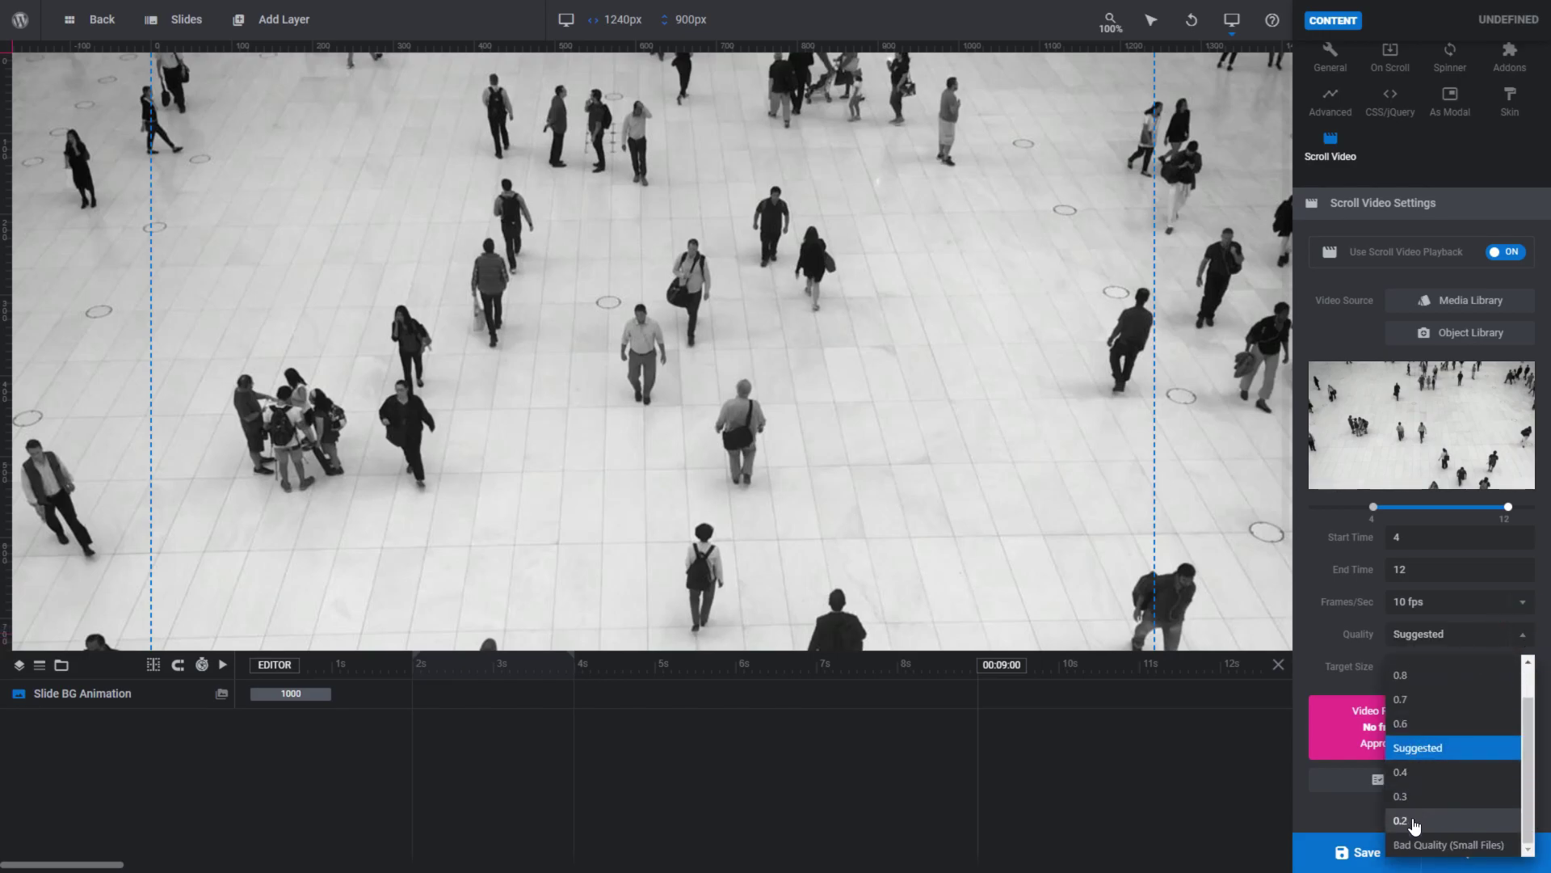
{"action": "scroll", "coordinate": [1427, 752], "scroll_direction": "up", "scroll_amount": 2}
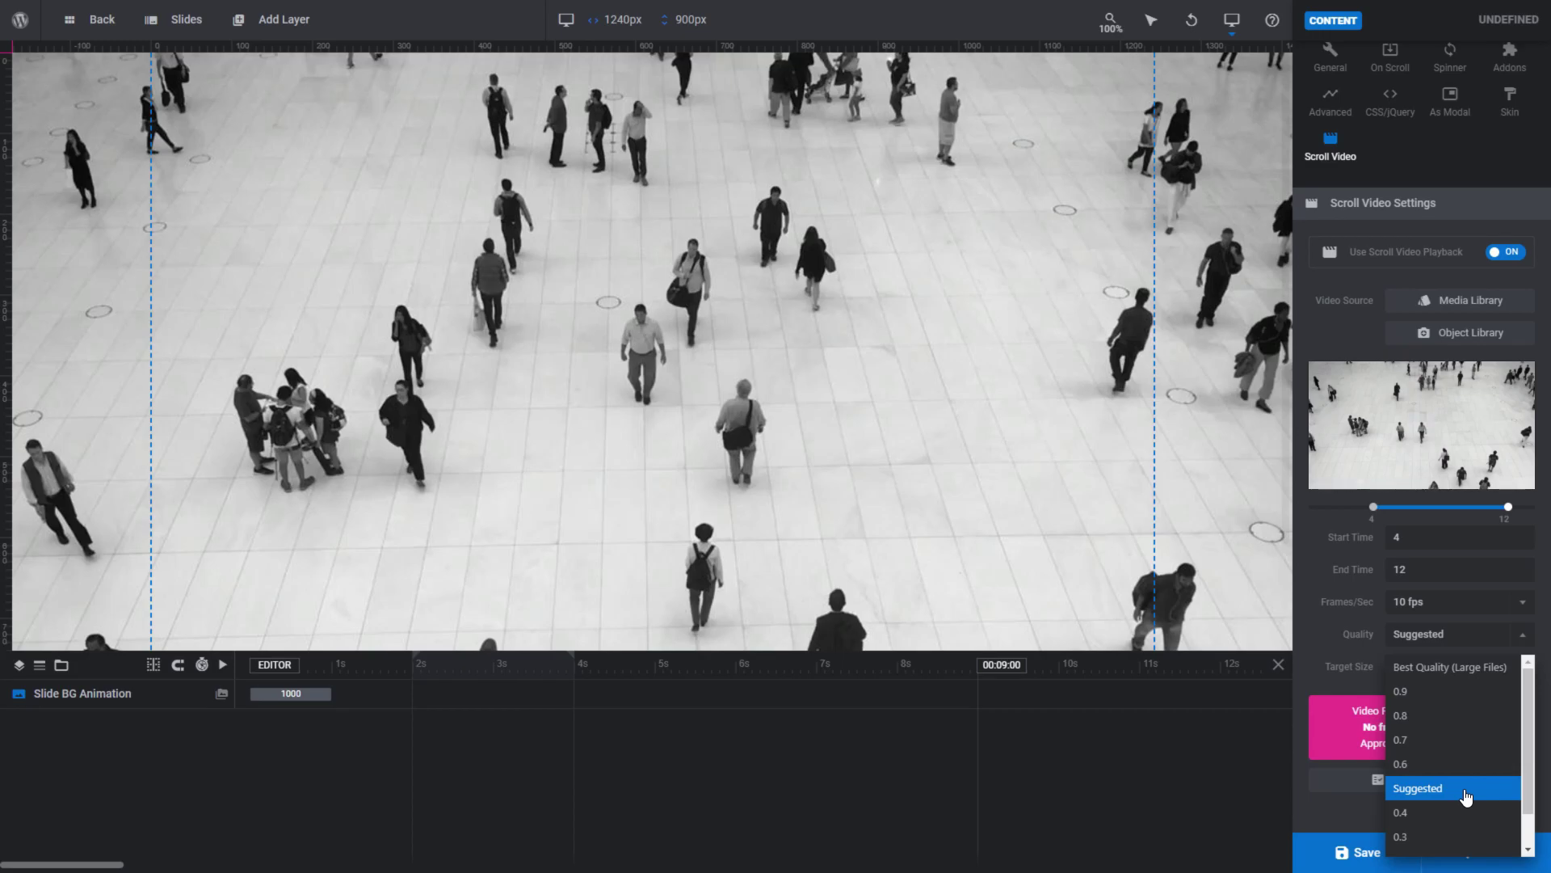
{"action": "left_click", "coordinate": [1467, 792]}
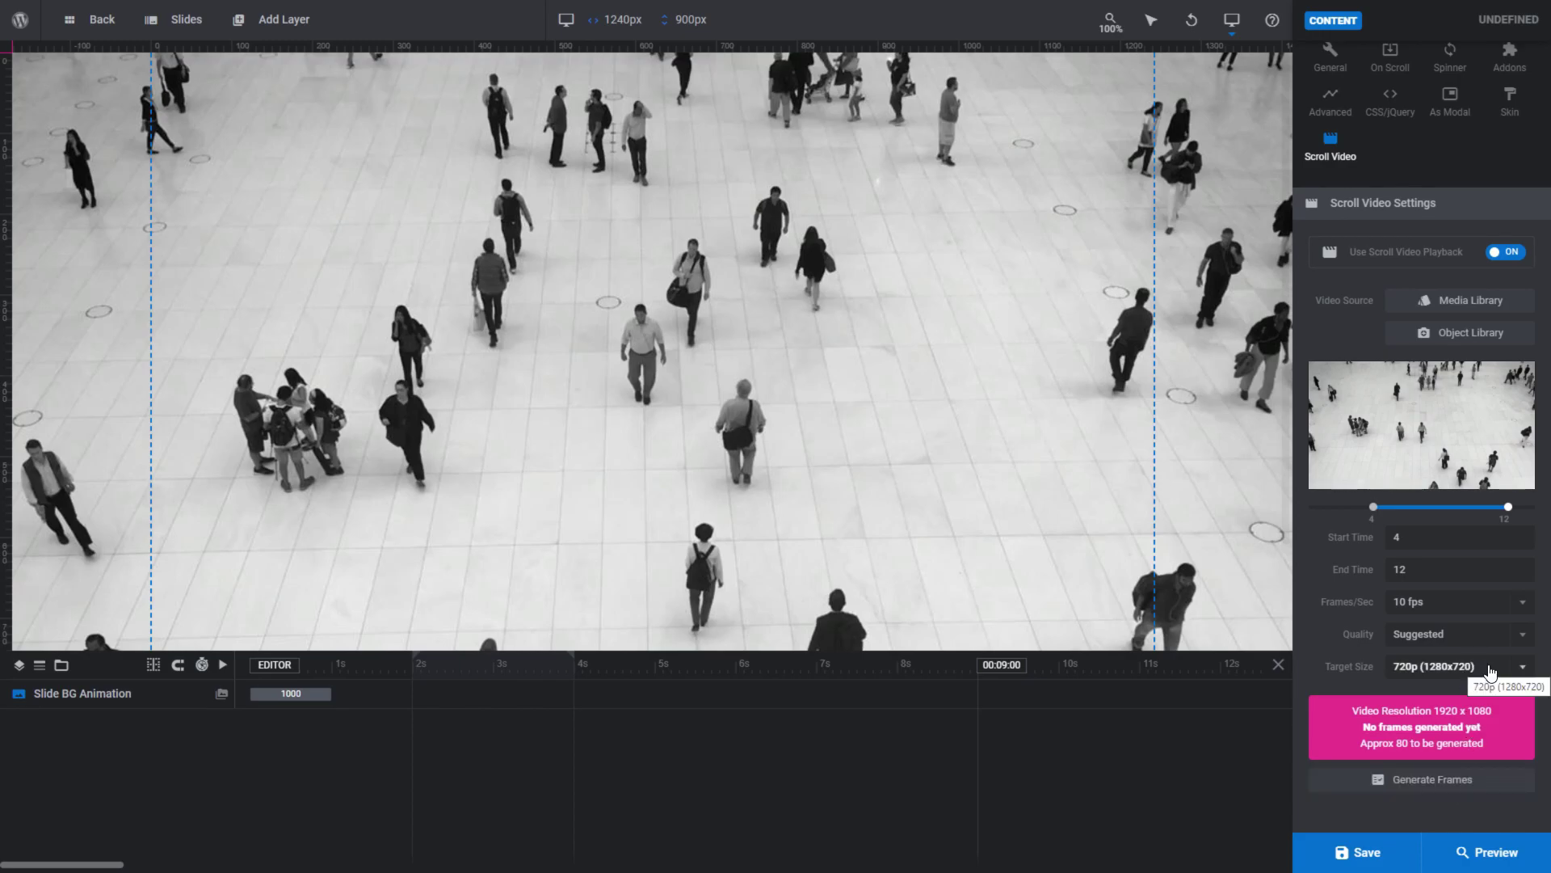
{"action": "left_click", "coordinate": [1524, 668]}
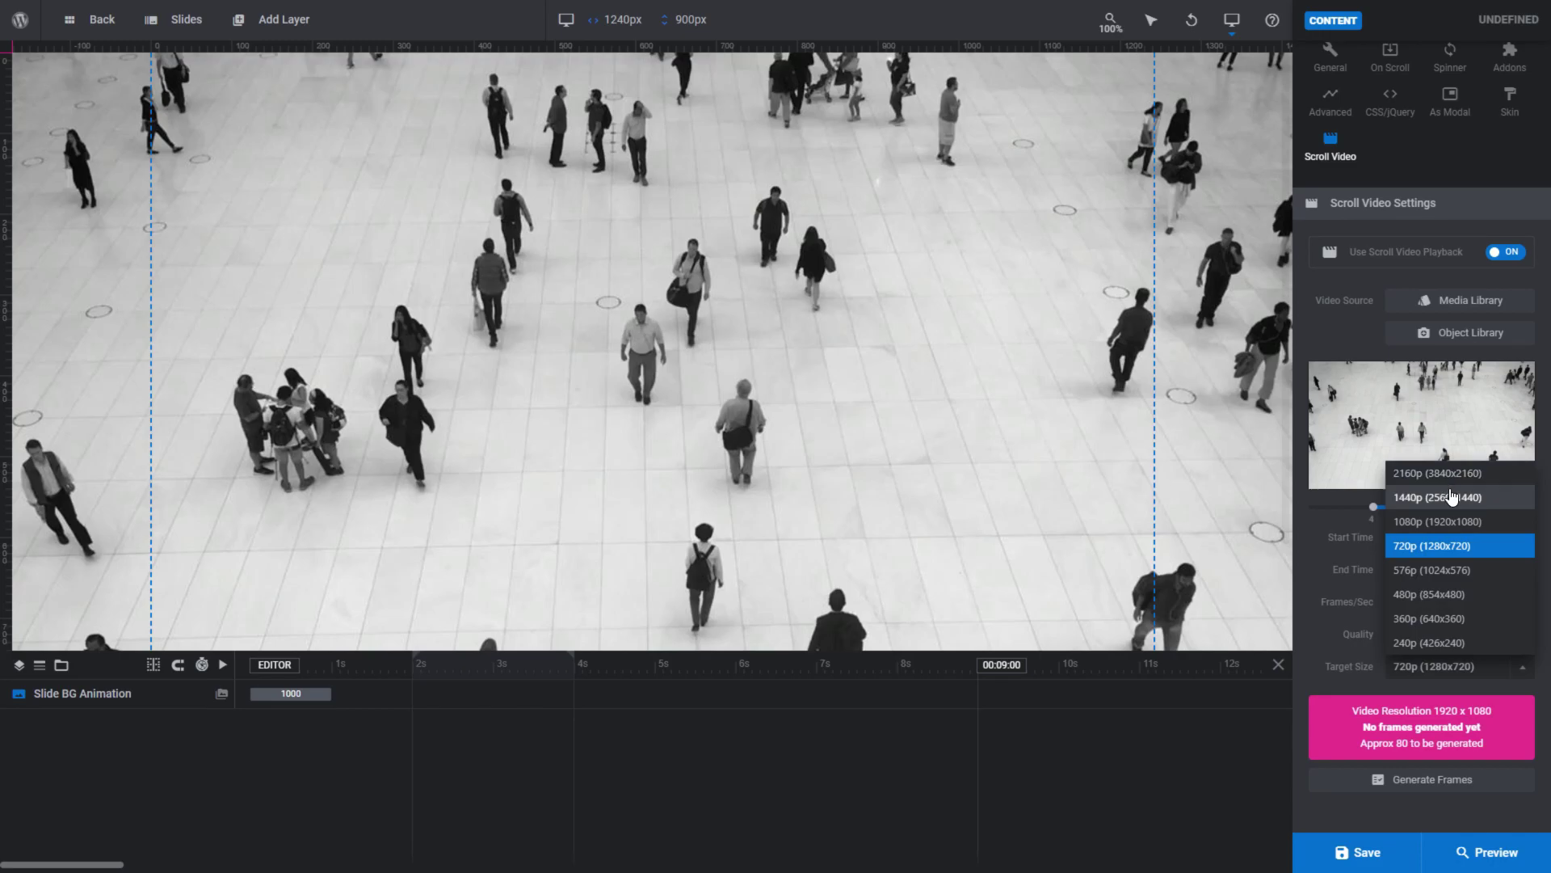
{"action": "left_click", "coordinate": [1488, 544]}
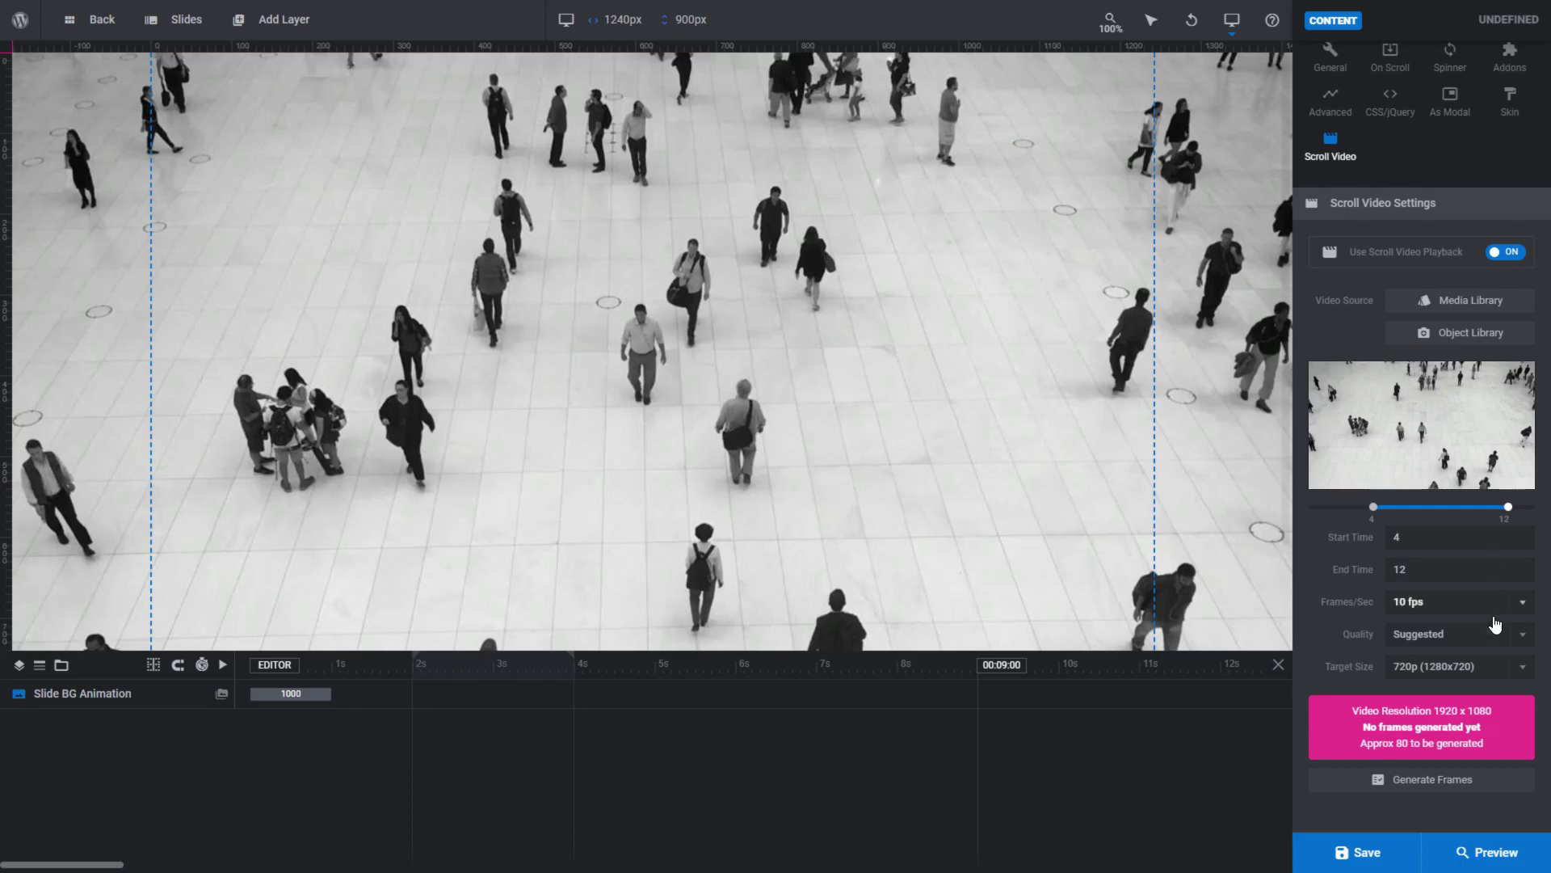
Try generating the scroll video's frames at 10 fps, and delete the generated frames
{"action": "left_click", "coordinate": [1444, 785]}
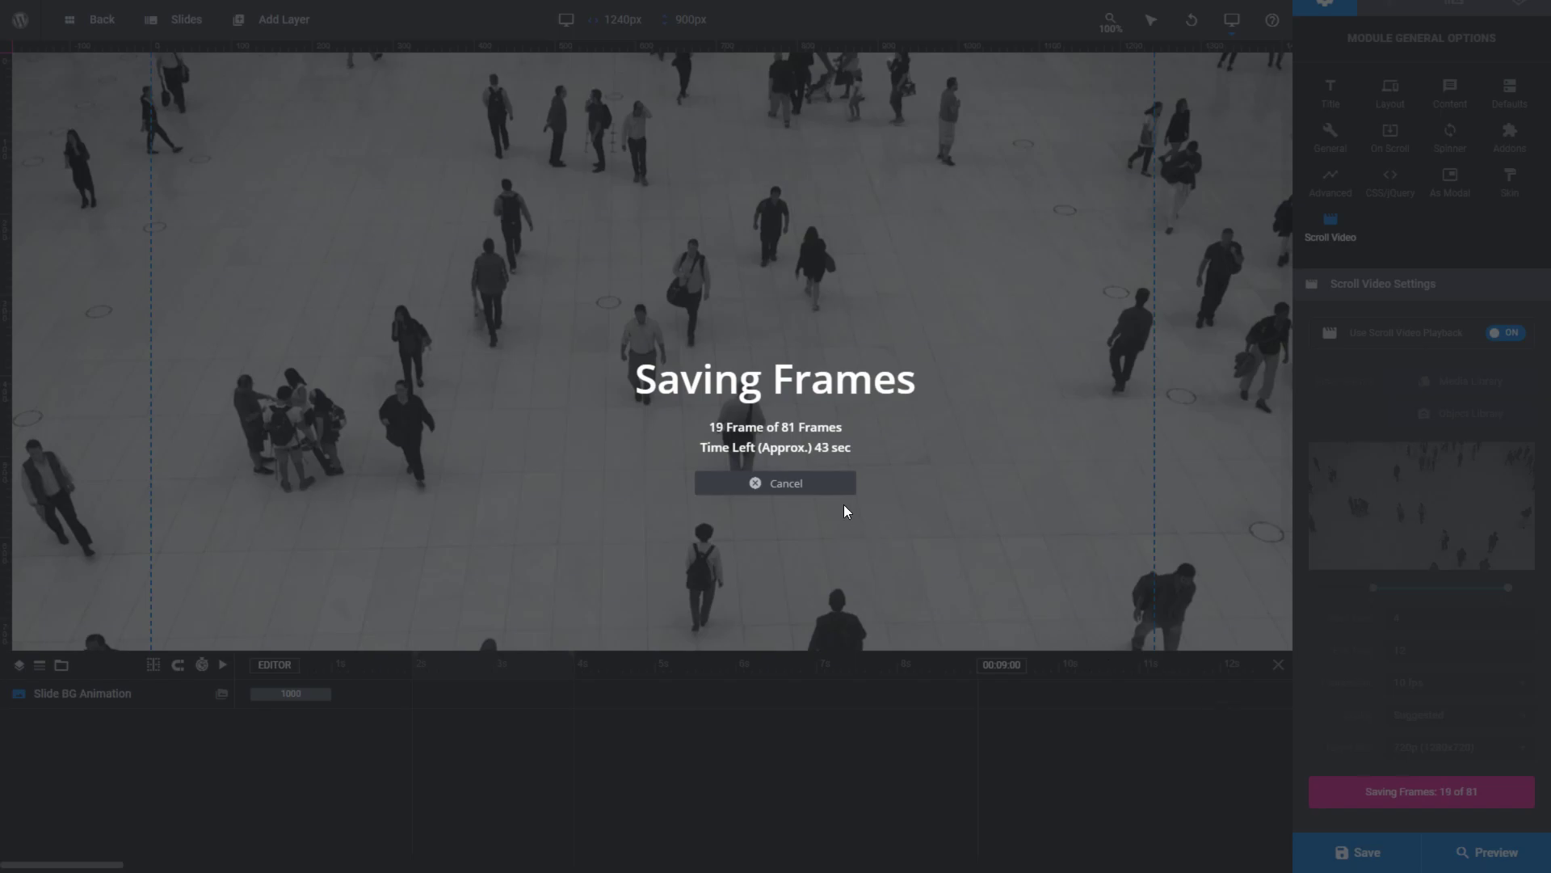
{"action": "left_click", "coordinate": [799, 482]}
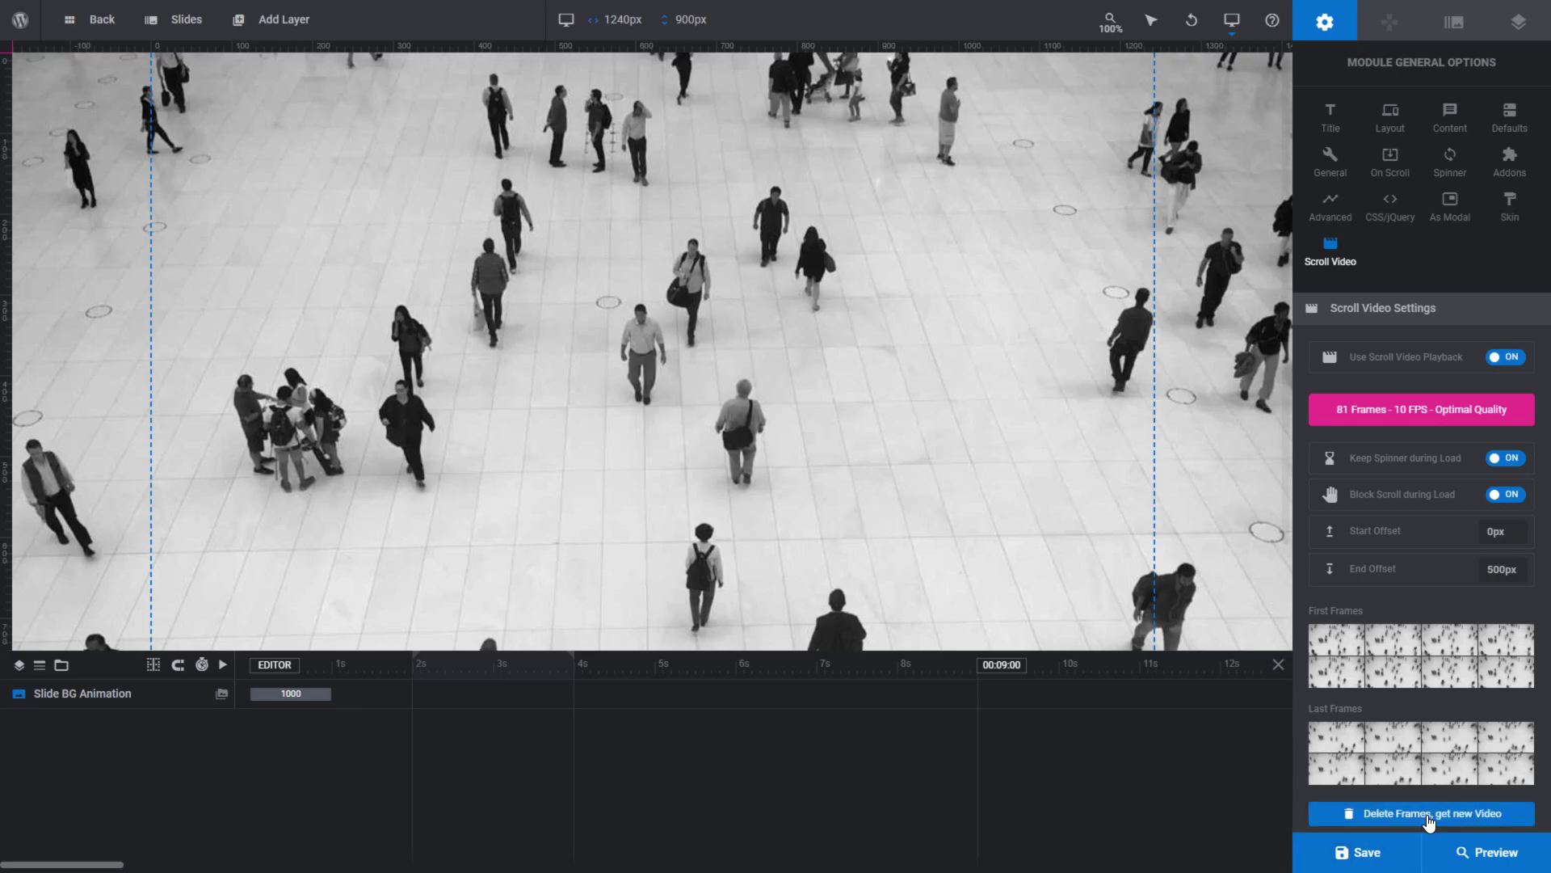
{"action": "left_click", "coordinate": [1429, 818]}
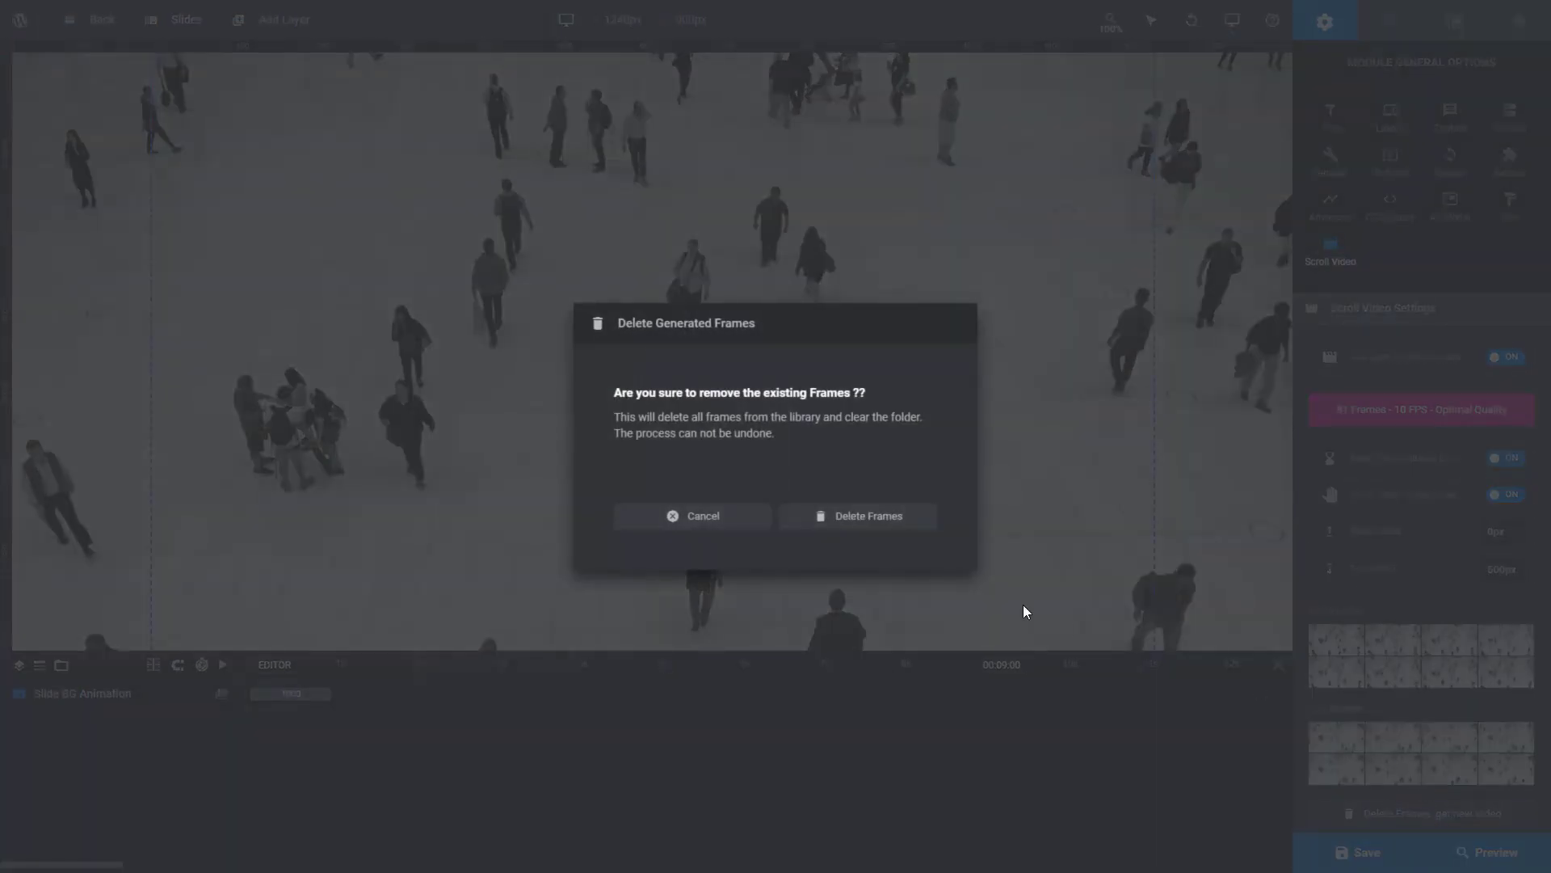
{"action": "left_click", "coordinate": [861, 515]}
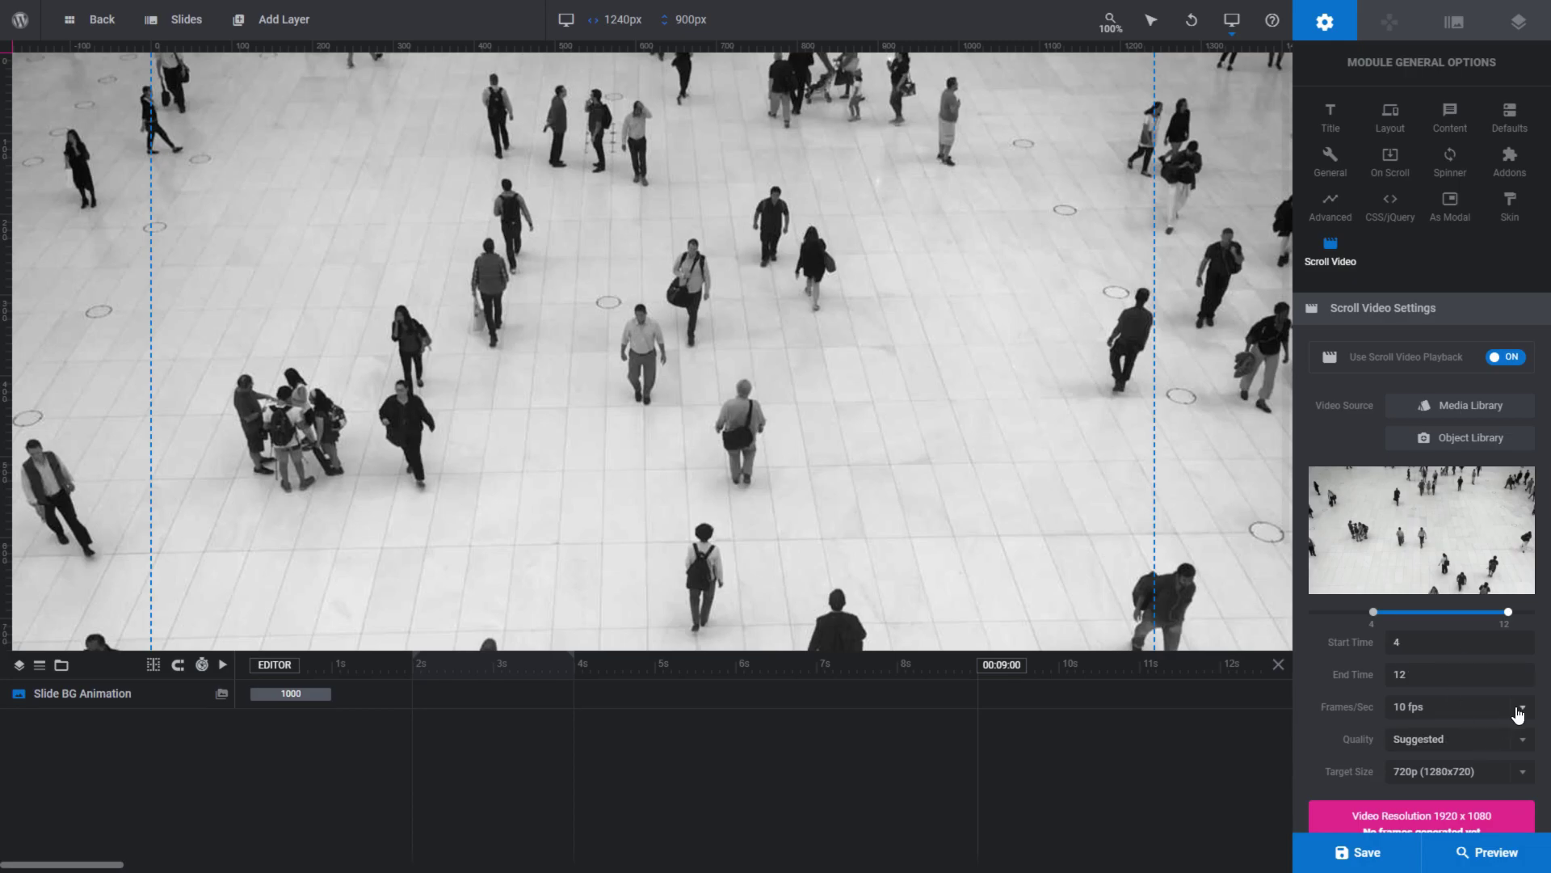
Set the scroll video's frame rate to 5 fps and generate its frames
{"action": "left_click", "coordinate": [1518, 708]}
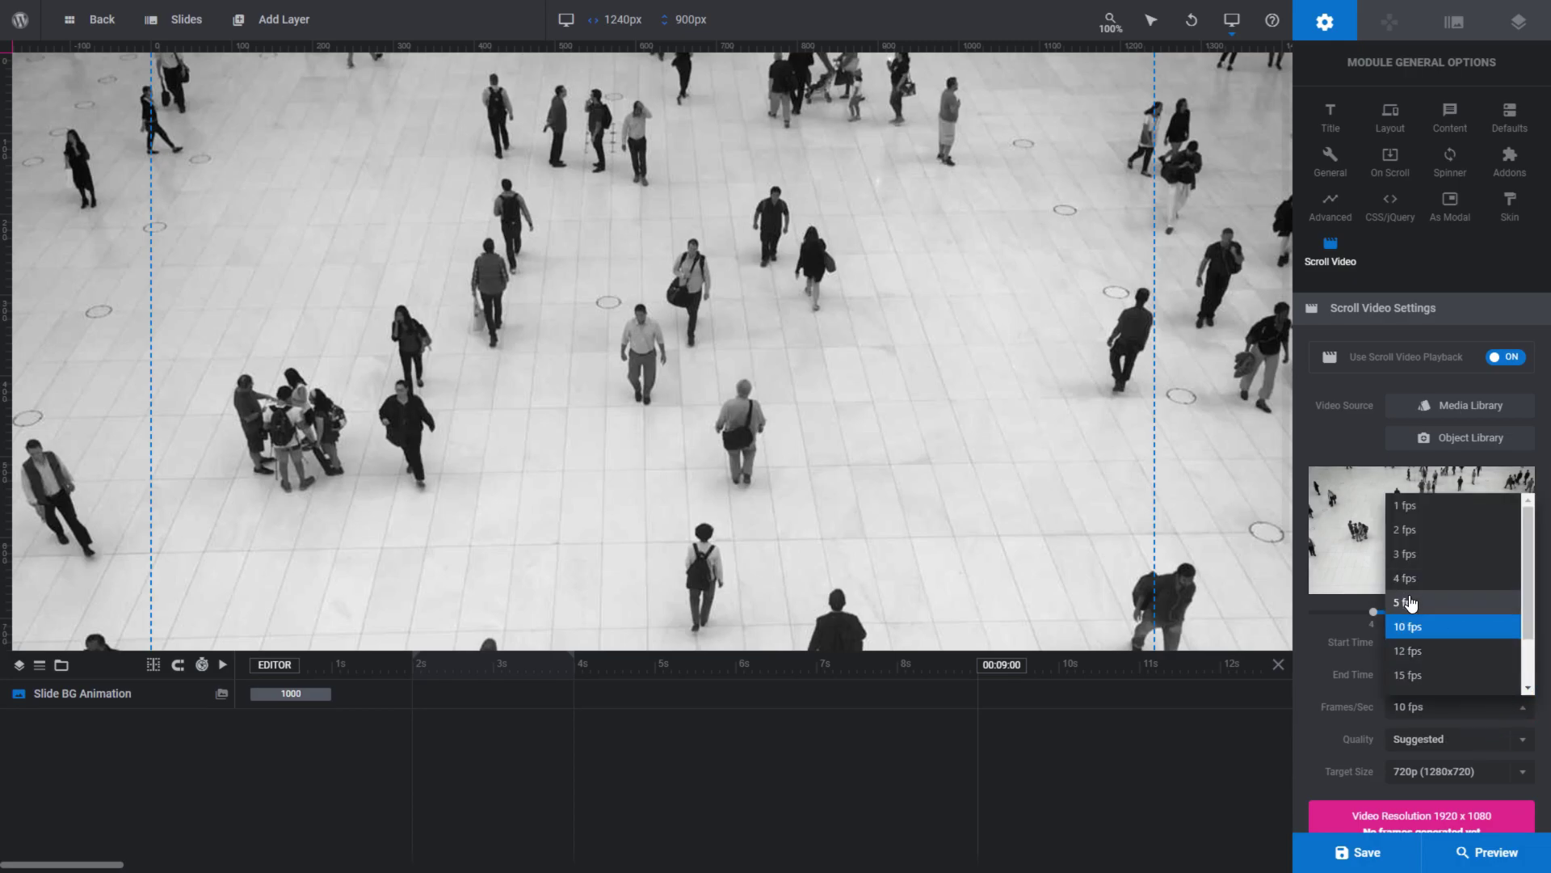
{"action": "left_click", "coordinate": [1410, 603]}
{"action": "scroll", "coordinate": [1411, 730], "scroll_direction": "down", "scroll_amount": 1}
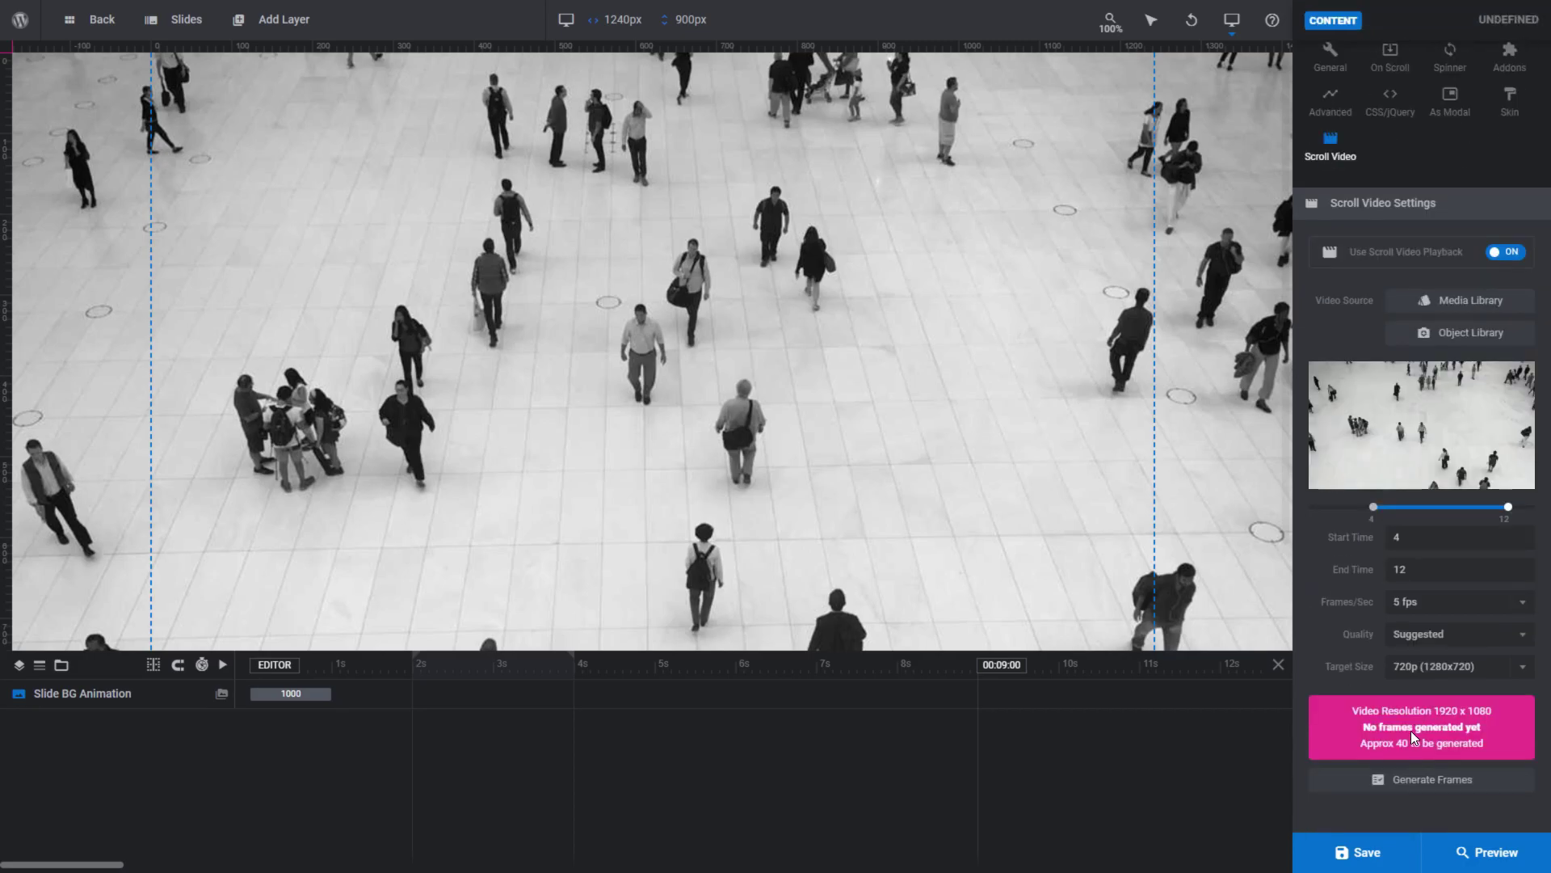
{"action": "left_click", "coordinate": [1427, 781]}
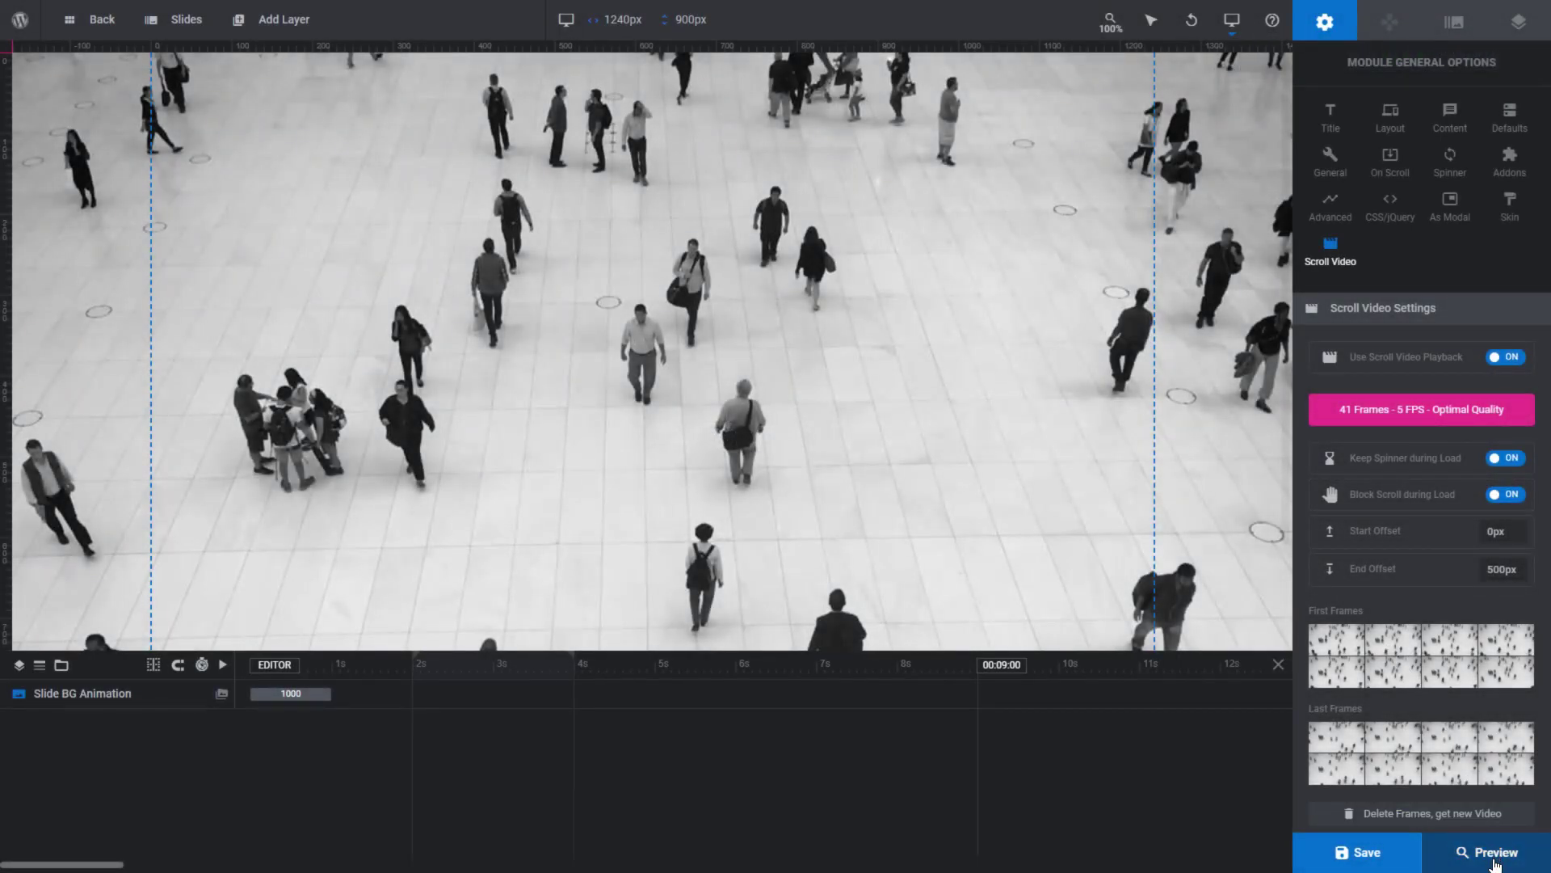
Preview the module in desktop, notebook, tablet and mobile sizes, scrolling through the video playback, and close the preview
{"action": "left_click", "coordinate": [1493, 863]}
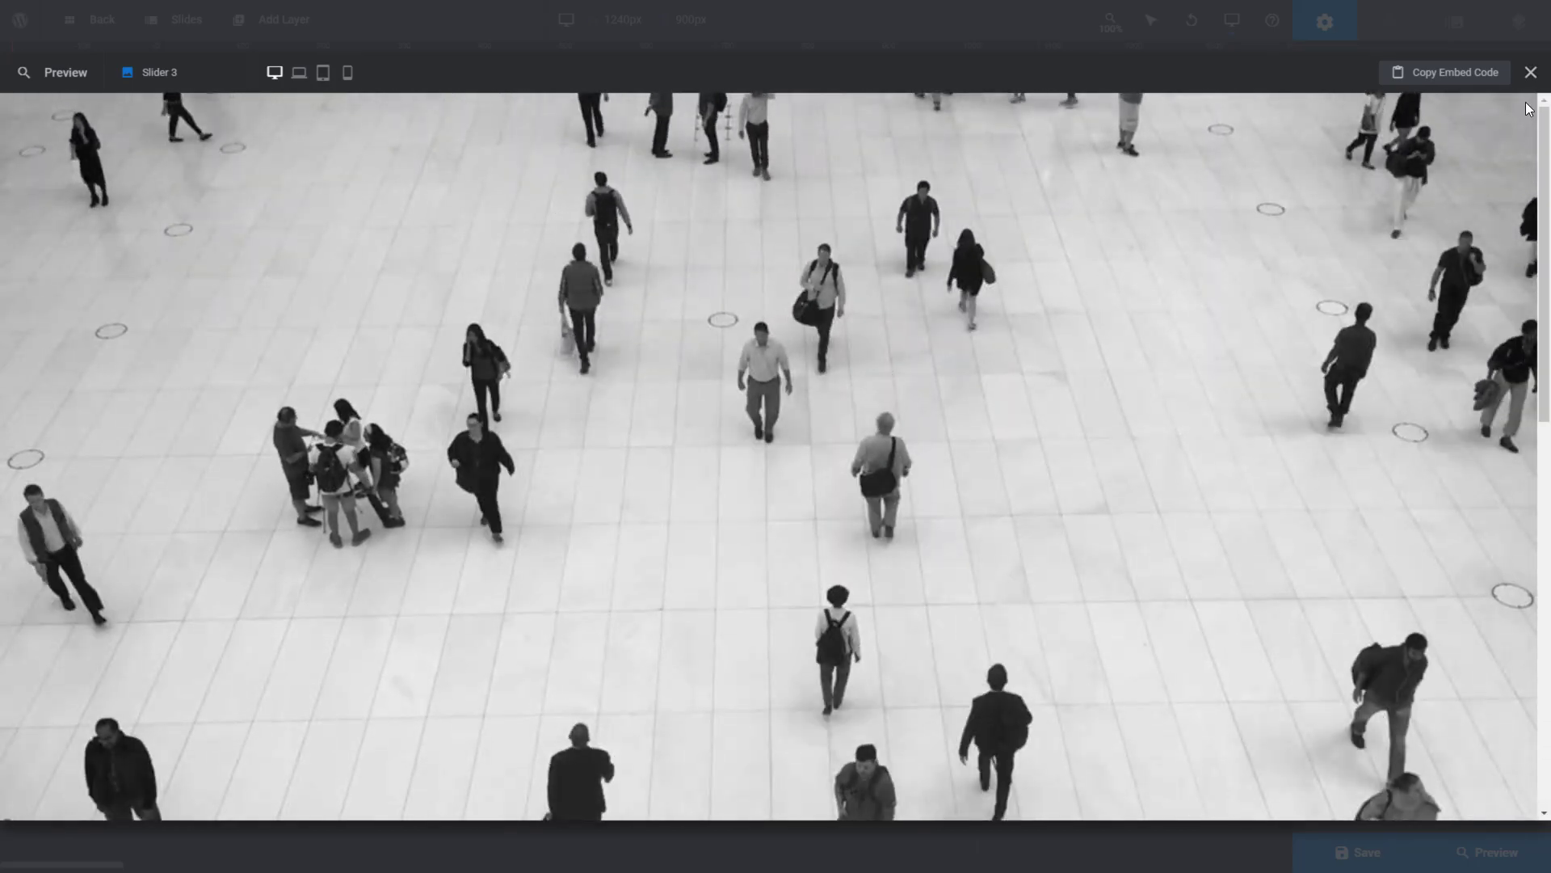
{"action": "left_click", "coordinate": [299, 72]}
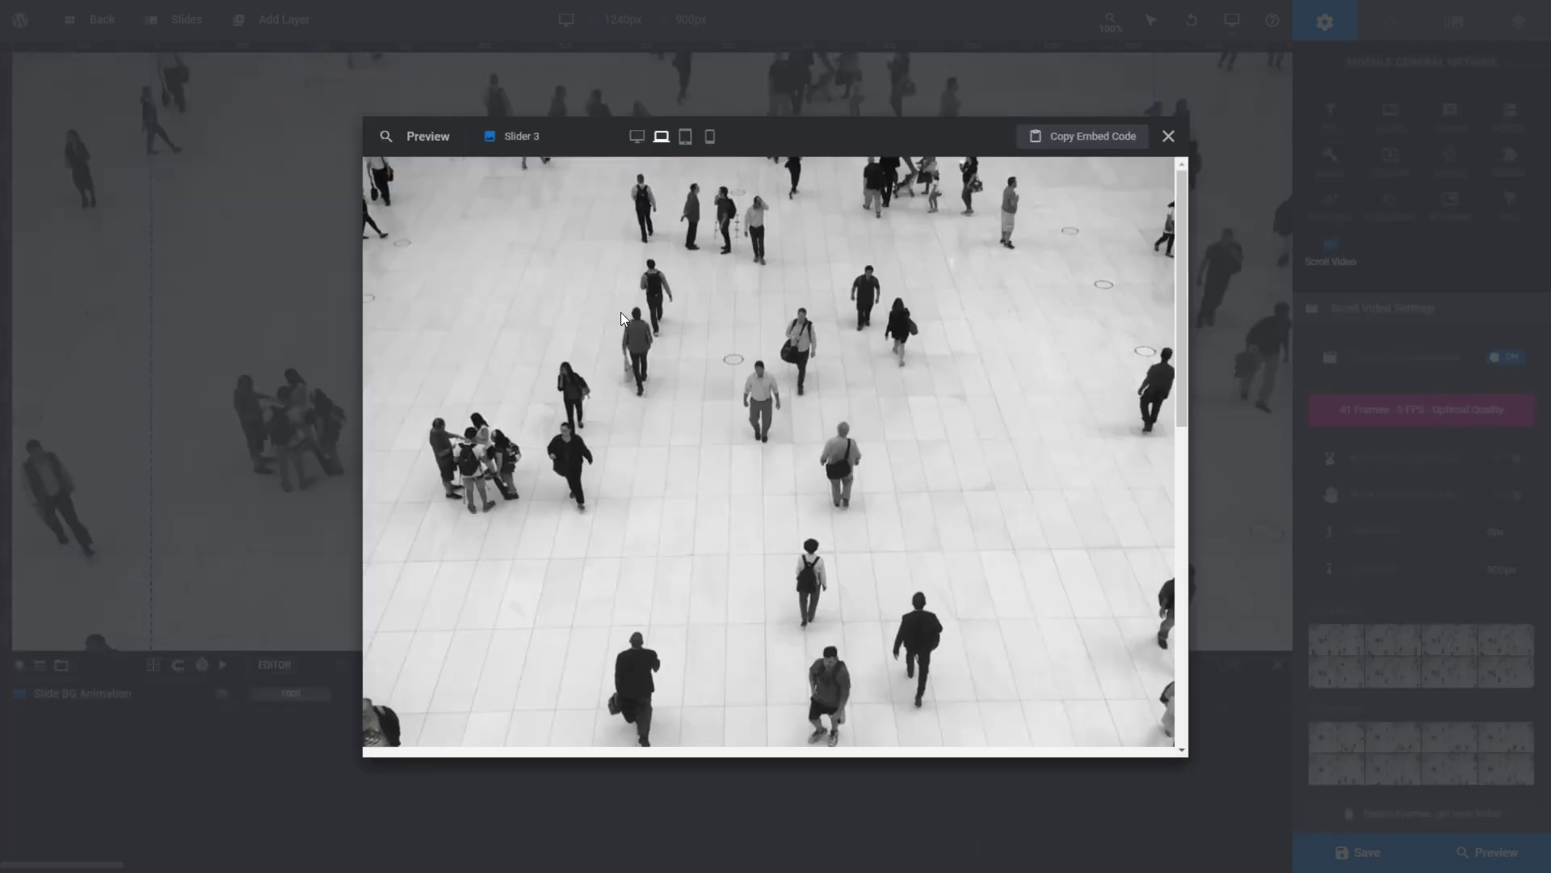
{"action": "left_click_drag", "start_coordinate": [1180, 273], "coordinate": [1260, 194]}
{"action": "left_click", "coordinate": [685, 136]}
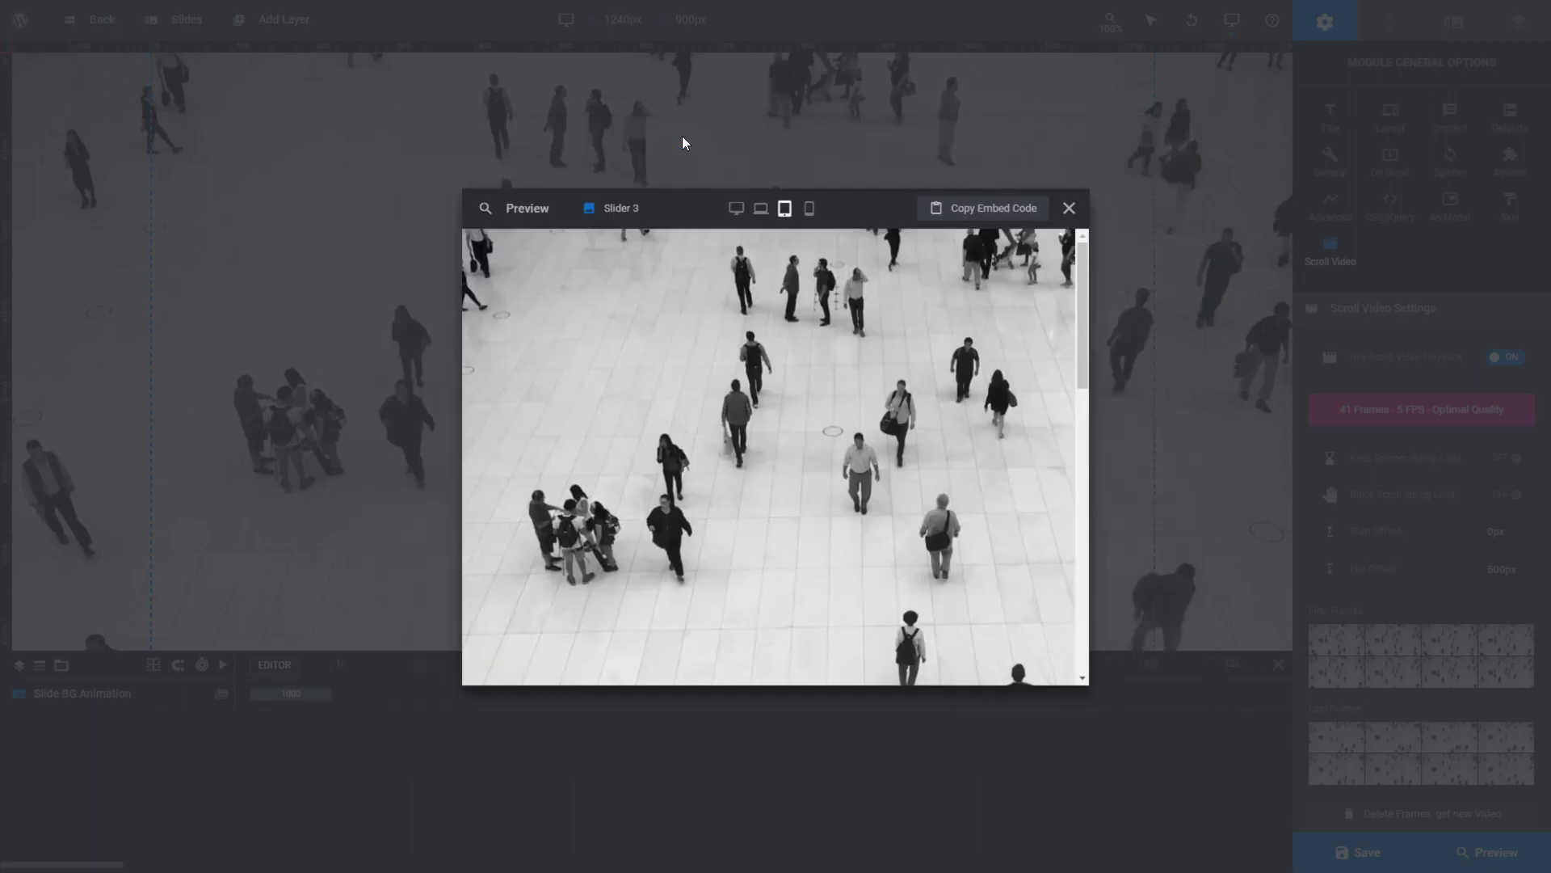
{"action": "left_click_drag", "start_coordinate": [1083, 273], "coordinate": [1115, 270]}
{"action": "left_click", "coordinate": [810, 208]}
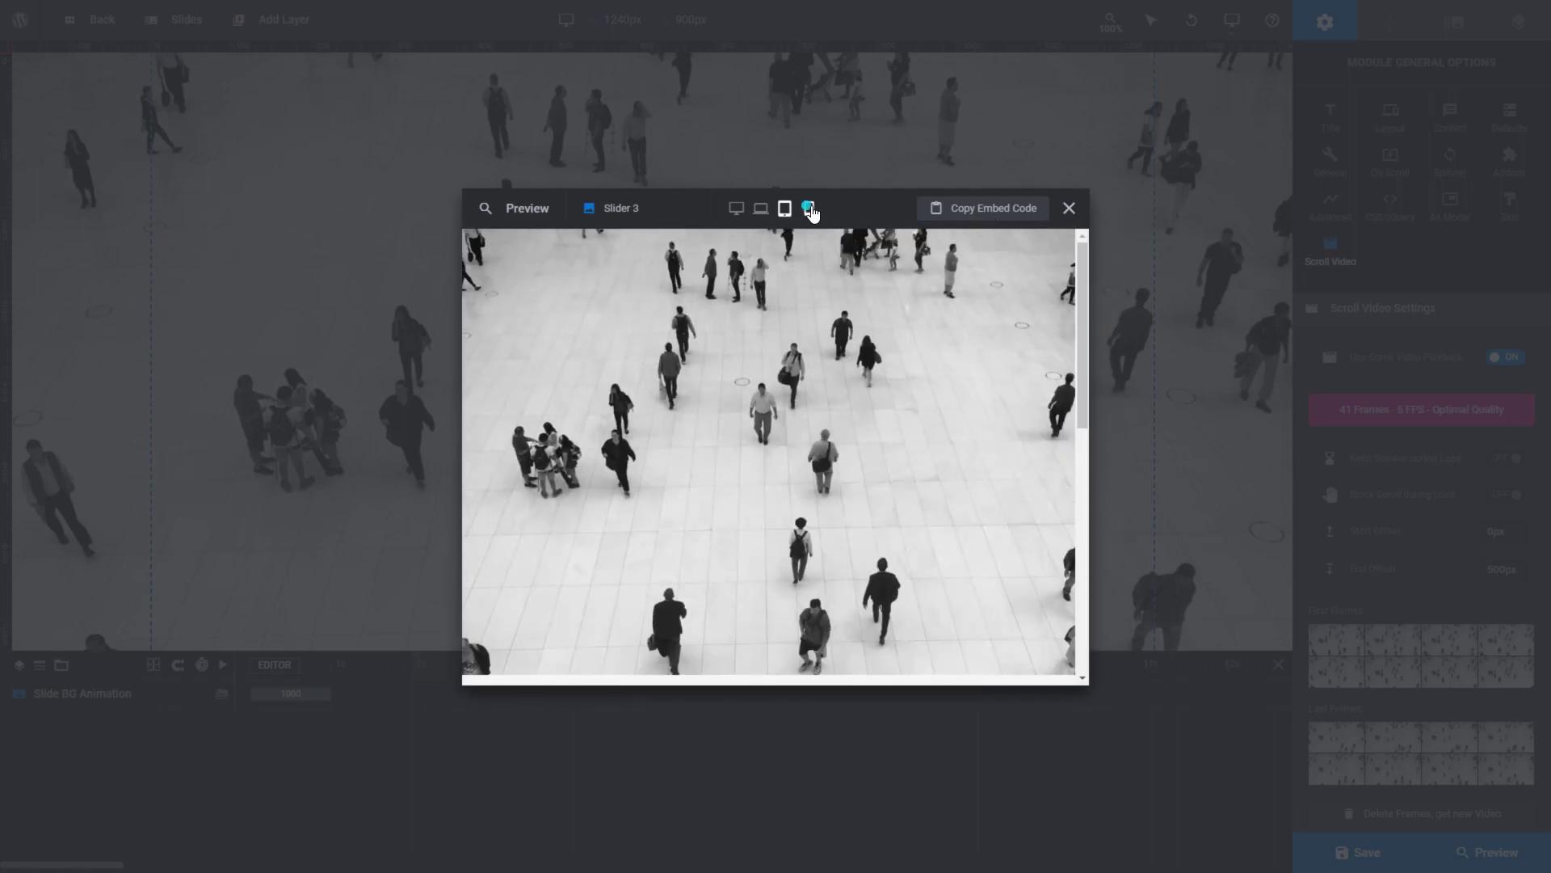
{"action": "left_click_drag", "start_coordinate": [962, 380], "coordinate": [1032, 304]}
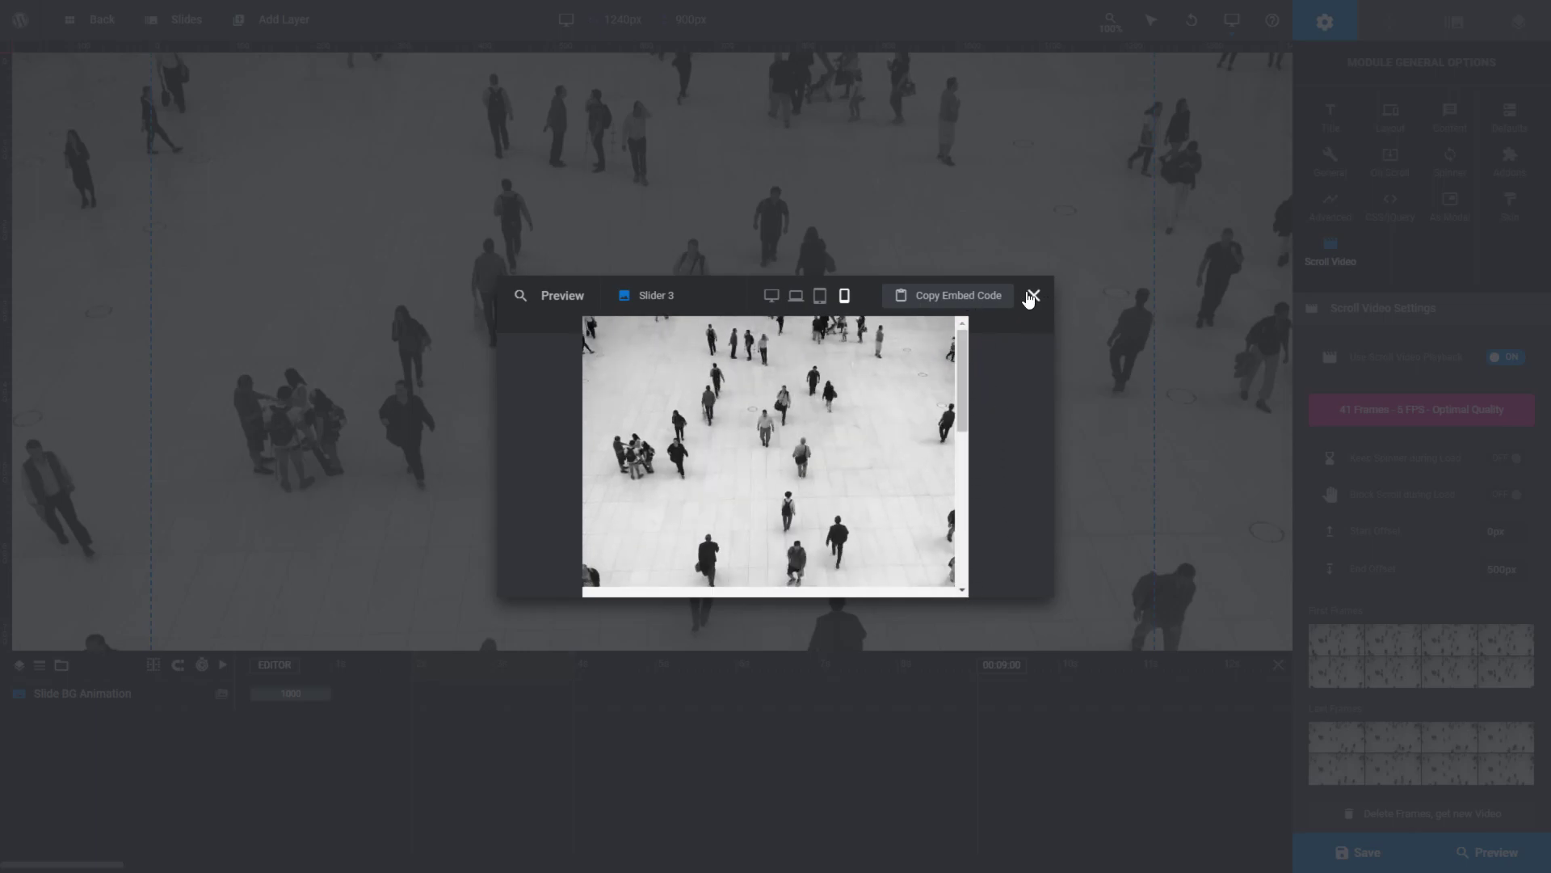
{"action": "left_click", "coordinate": [1032, 297]}
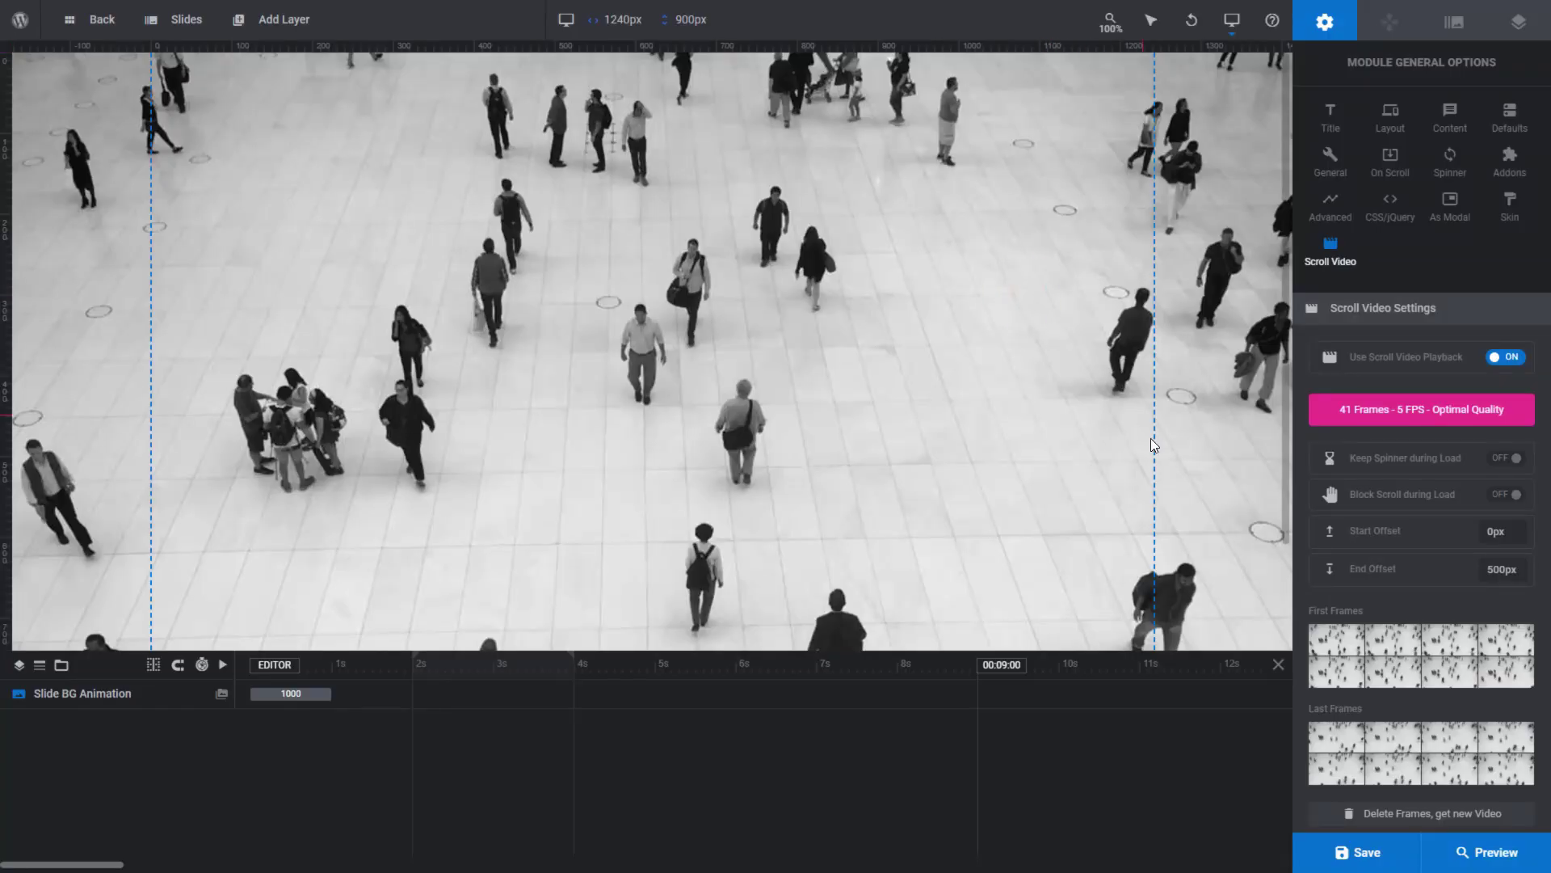
Turn on Keep Spinner during Load for the scroll video and choose spinner style 4 for the module
{"action": "left_click", "coordinate": [1492, 459]}
{"action": "left_click", "coordinate": [1451, 173]}
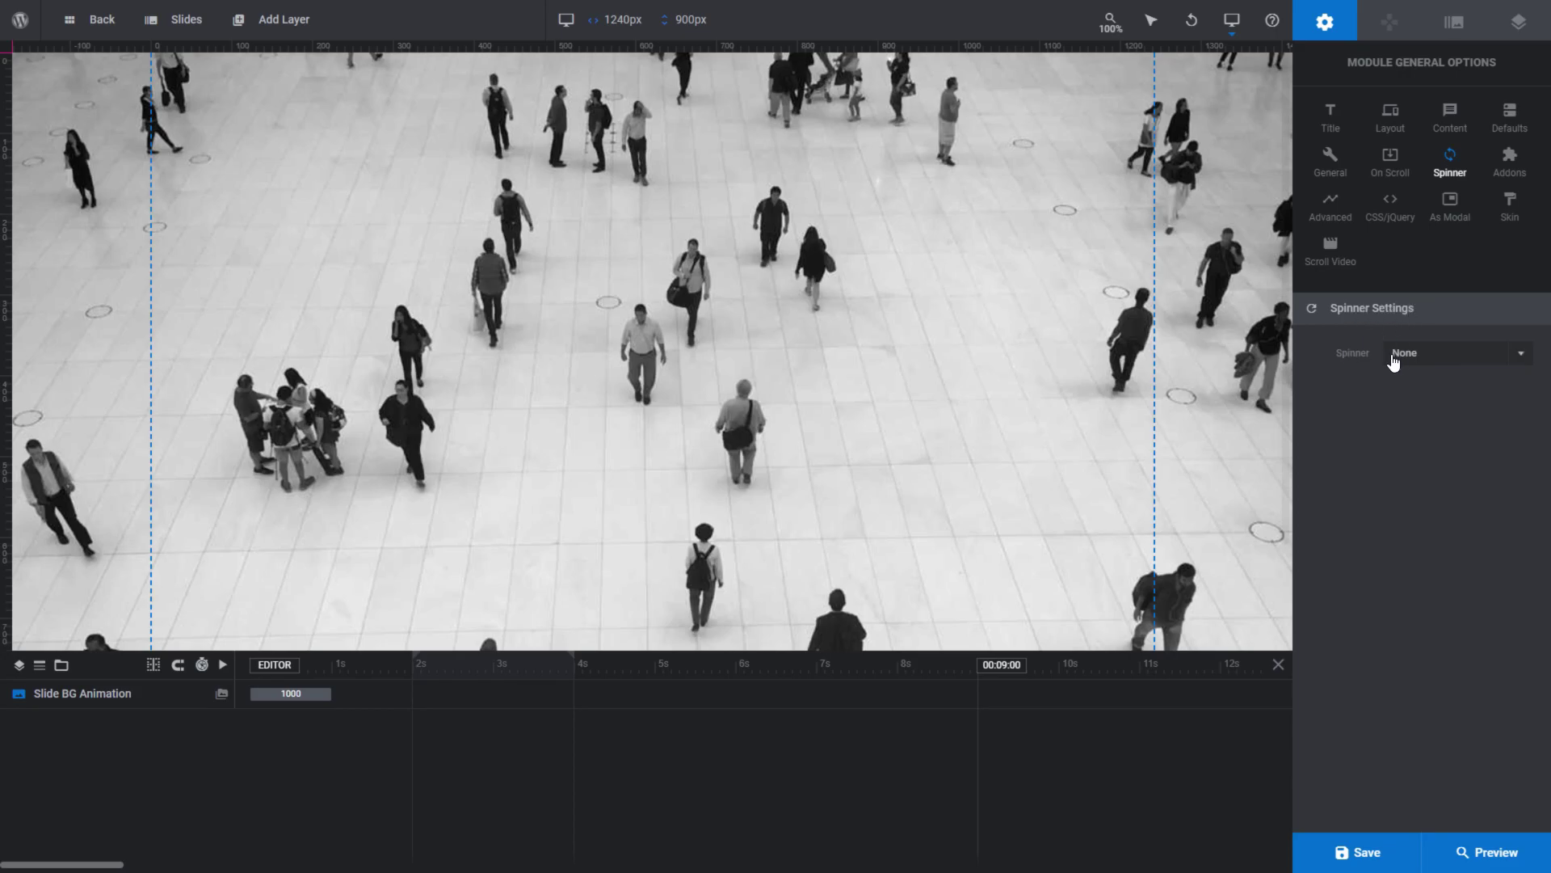
{"action": "left_click", "coordinate": [1521, 358]}
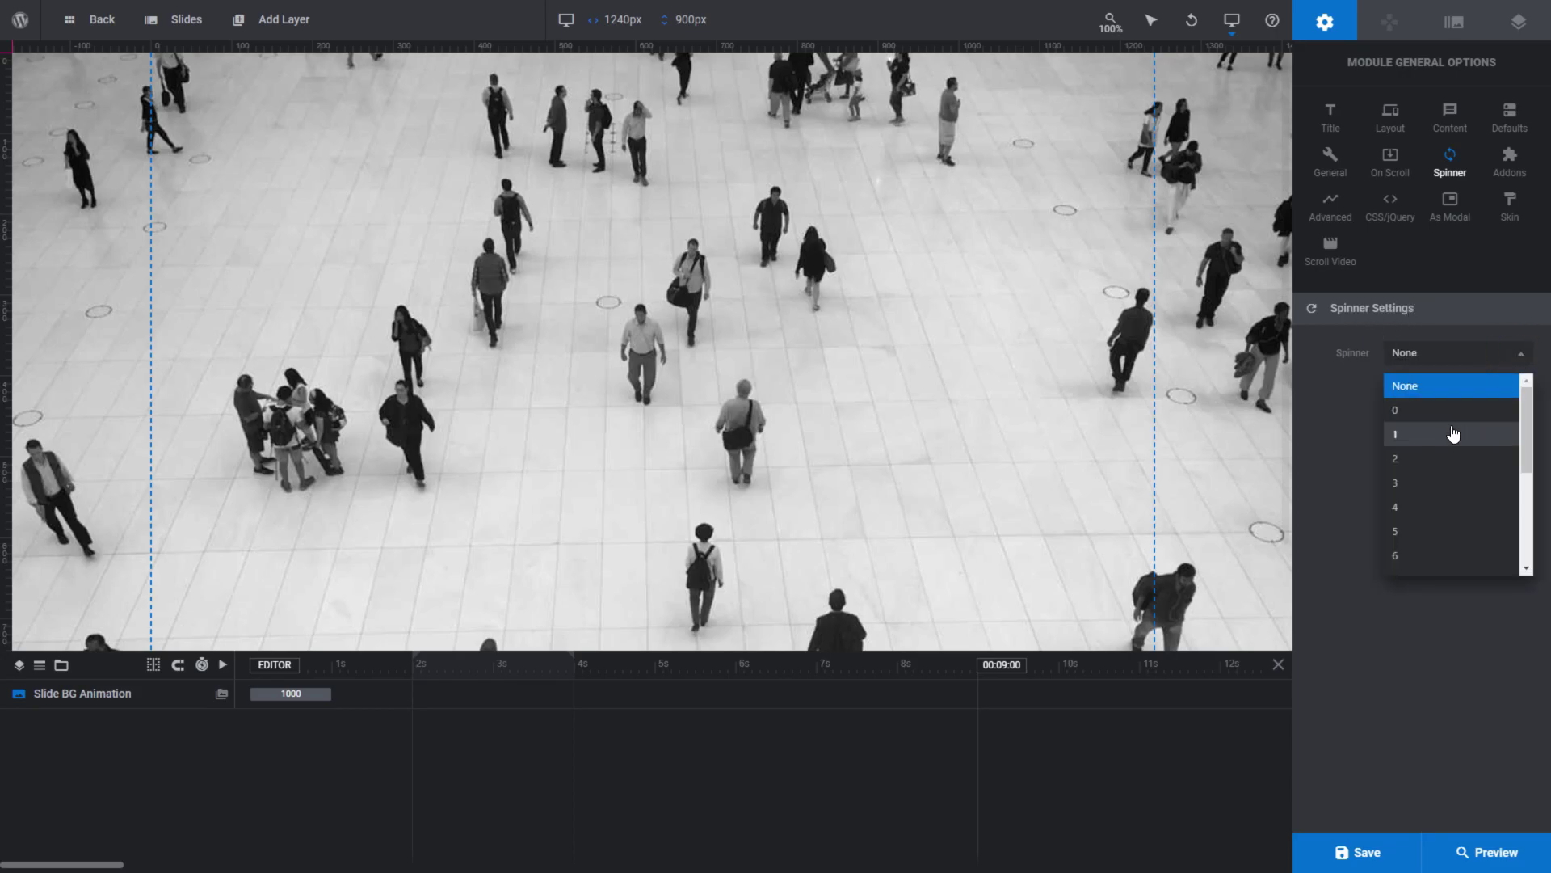
{"action": "scroll", "coordinate": [1458, 440], "scroll_direction": "down", "scroll_amount": 3}
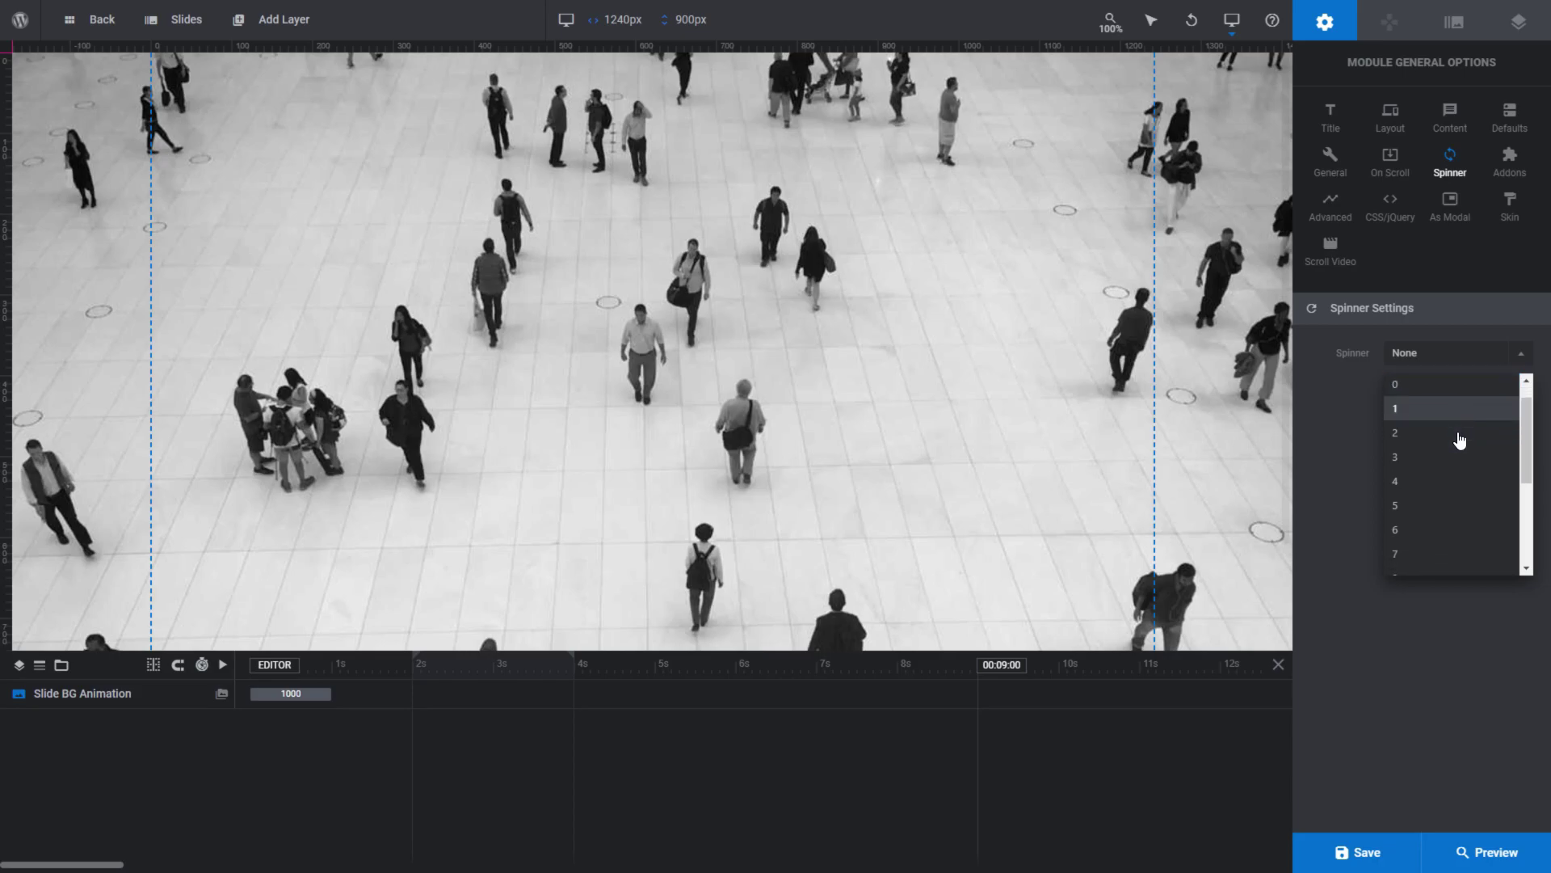
{"action": "scroll", "coordinate": [1470, 451], "scroll_direction": "up", "scroll_amount": 2}
{"action": "left_click", "coordinate": [1396, 456]}
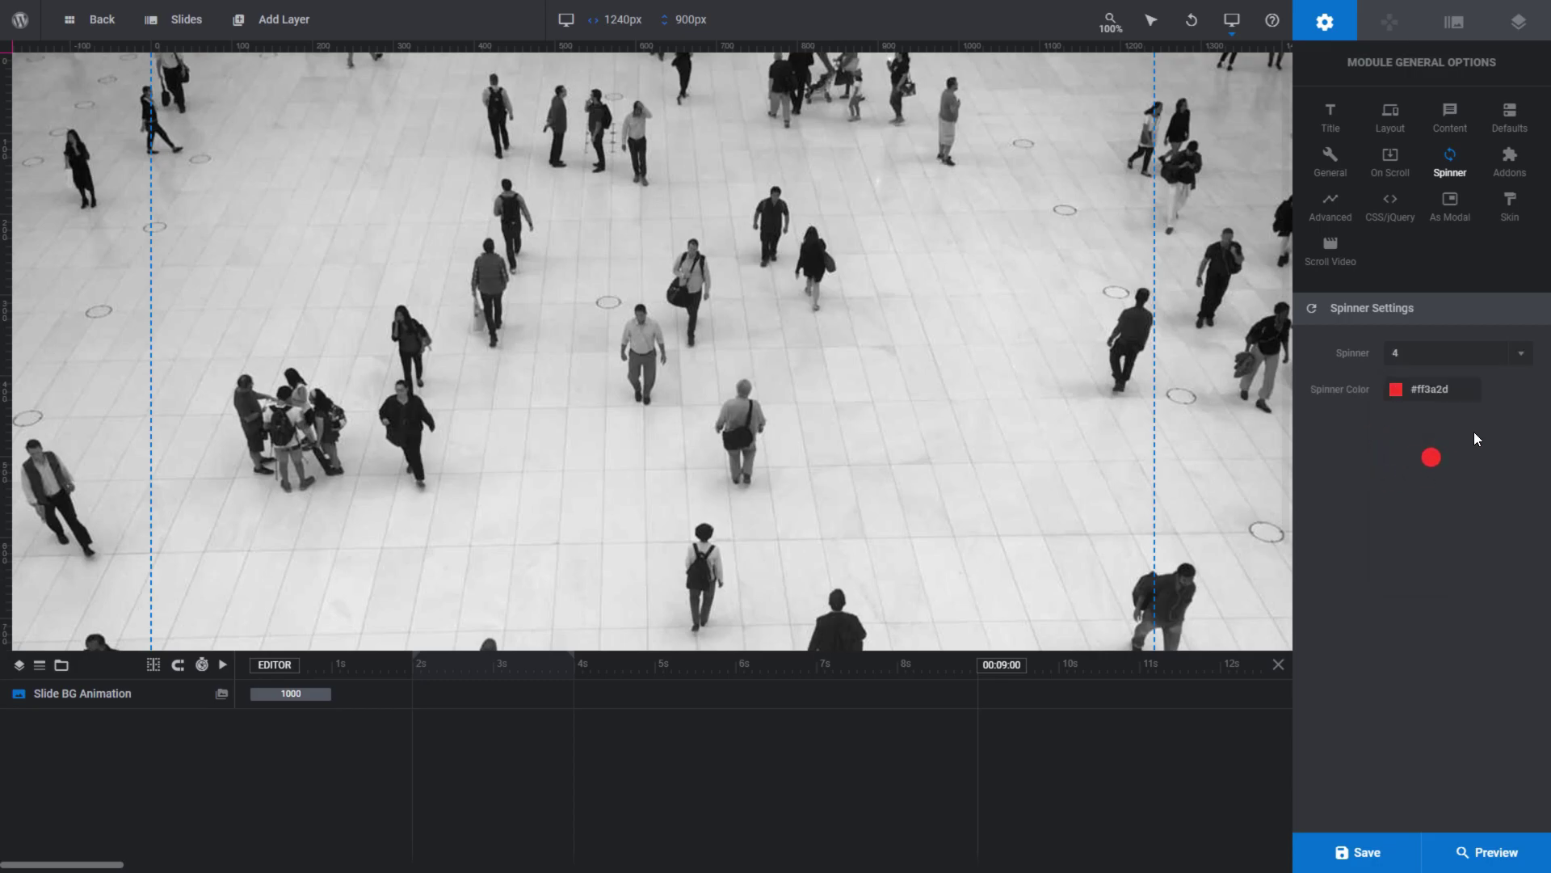
Set the spinner color to the blue preset #007aff and turn on Block Scroll during Load for the scroll video
{"action": "left_click", "coordinate": [1396, 390]}
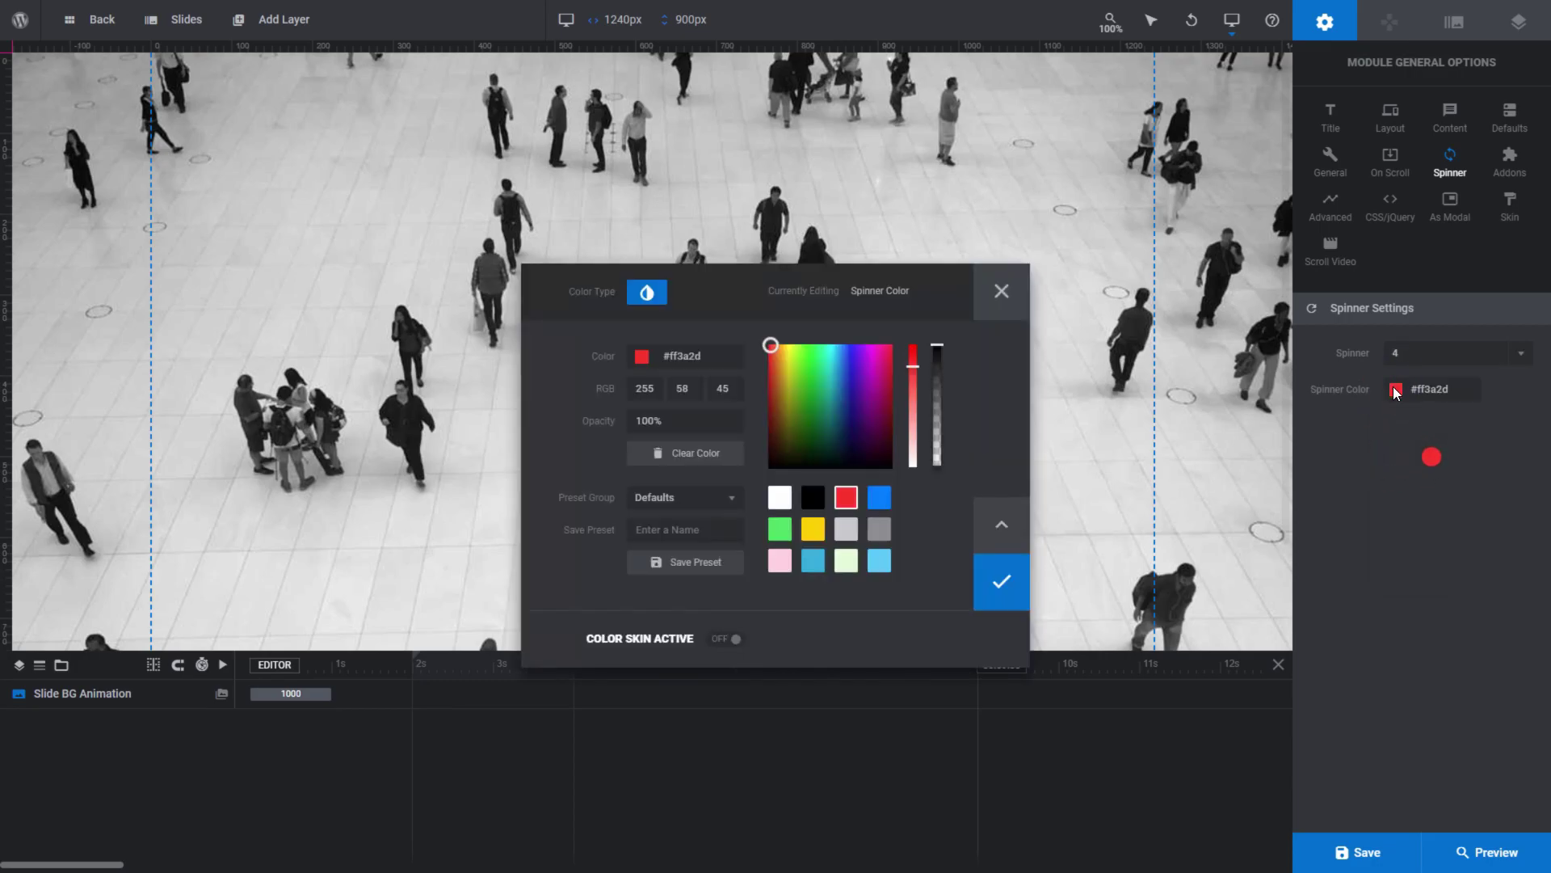
{"action": "left_click", "coordinate": [880, 501]}
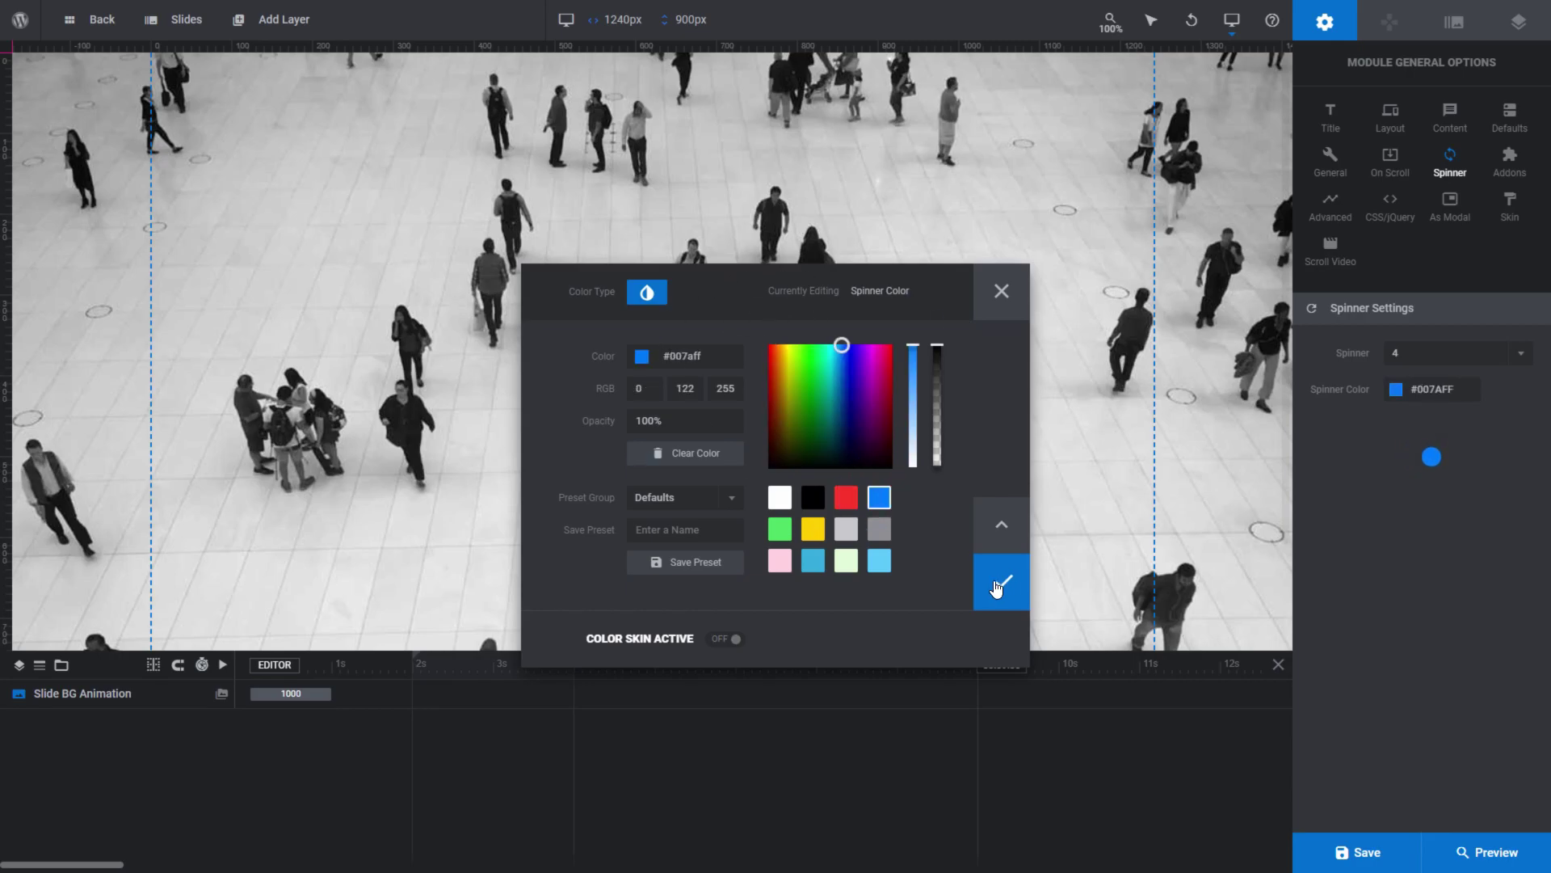
{"action": "left_click", "coordinate": [1002, 583]}
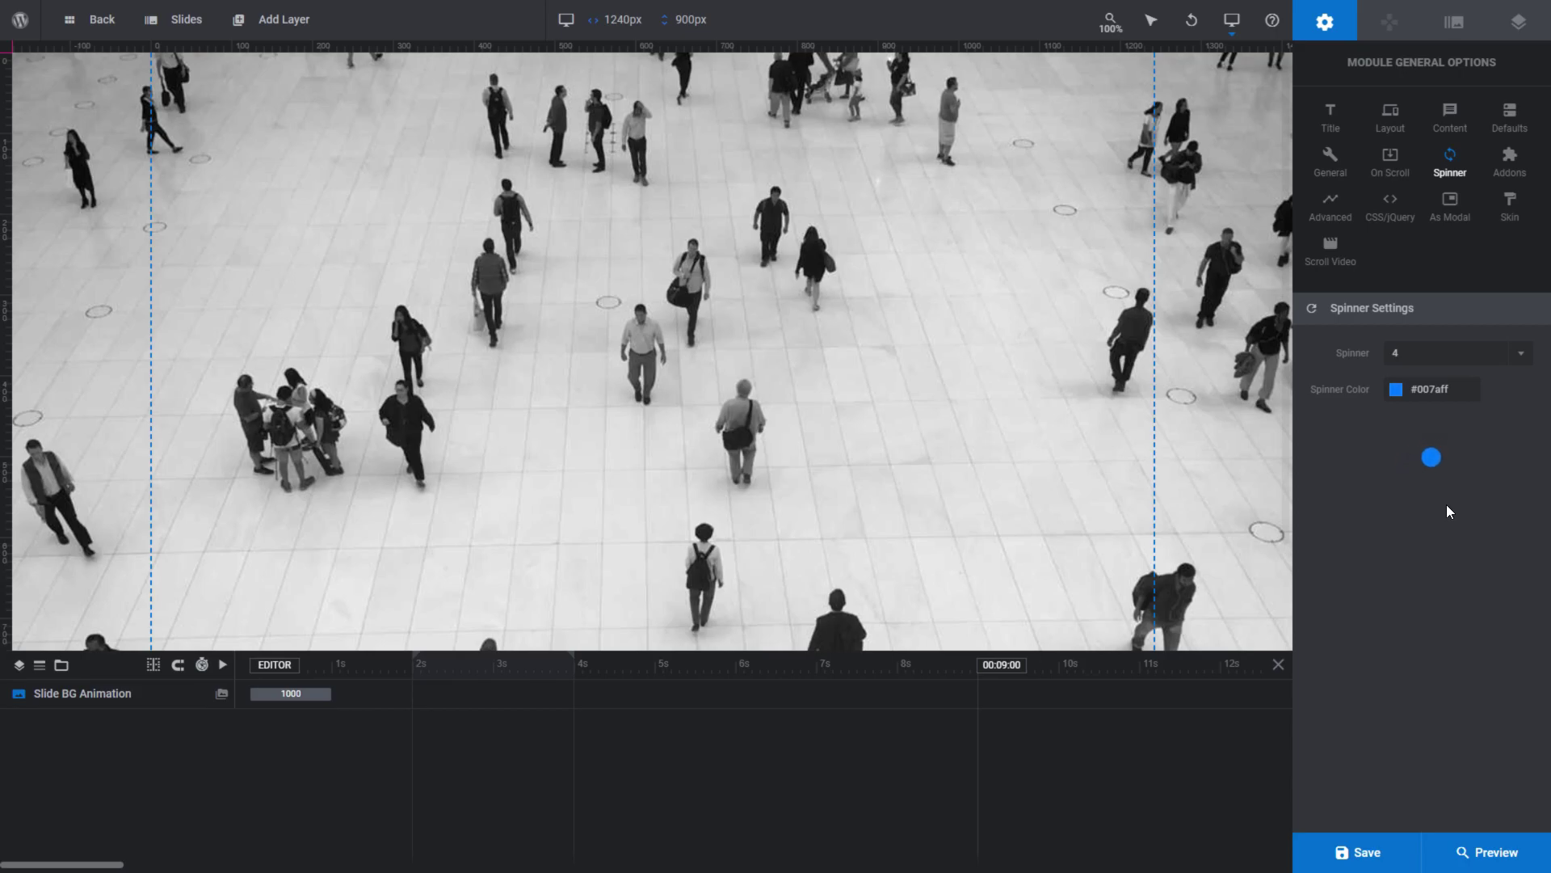
{"action": "left_click", "coordinate": [1330, 252]}
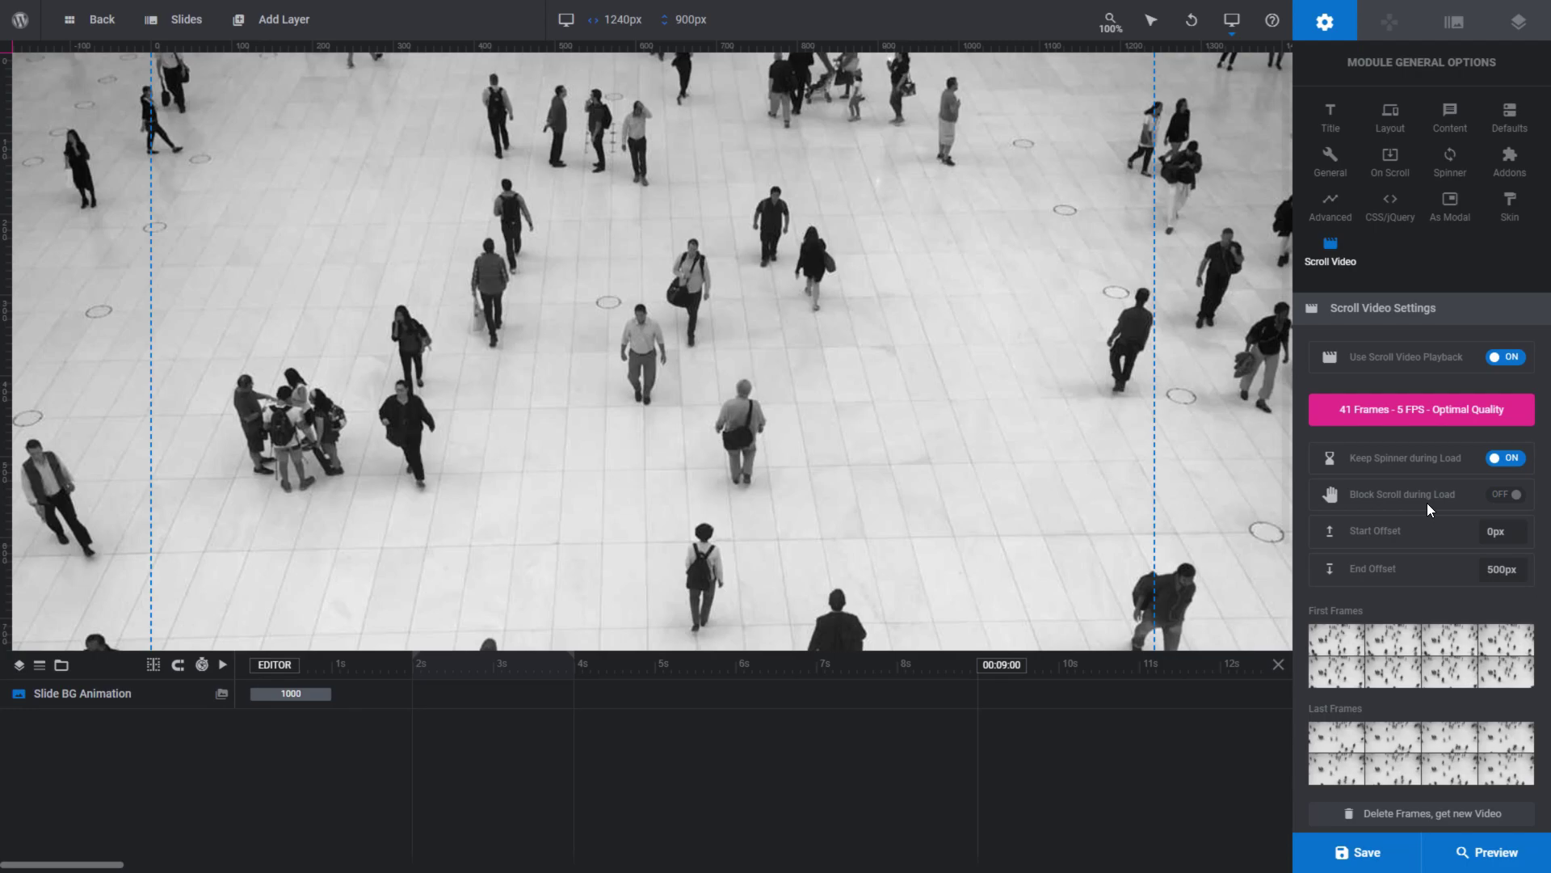
{"action": "left_click", "coordinate": [1501, 497]}
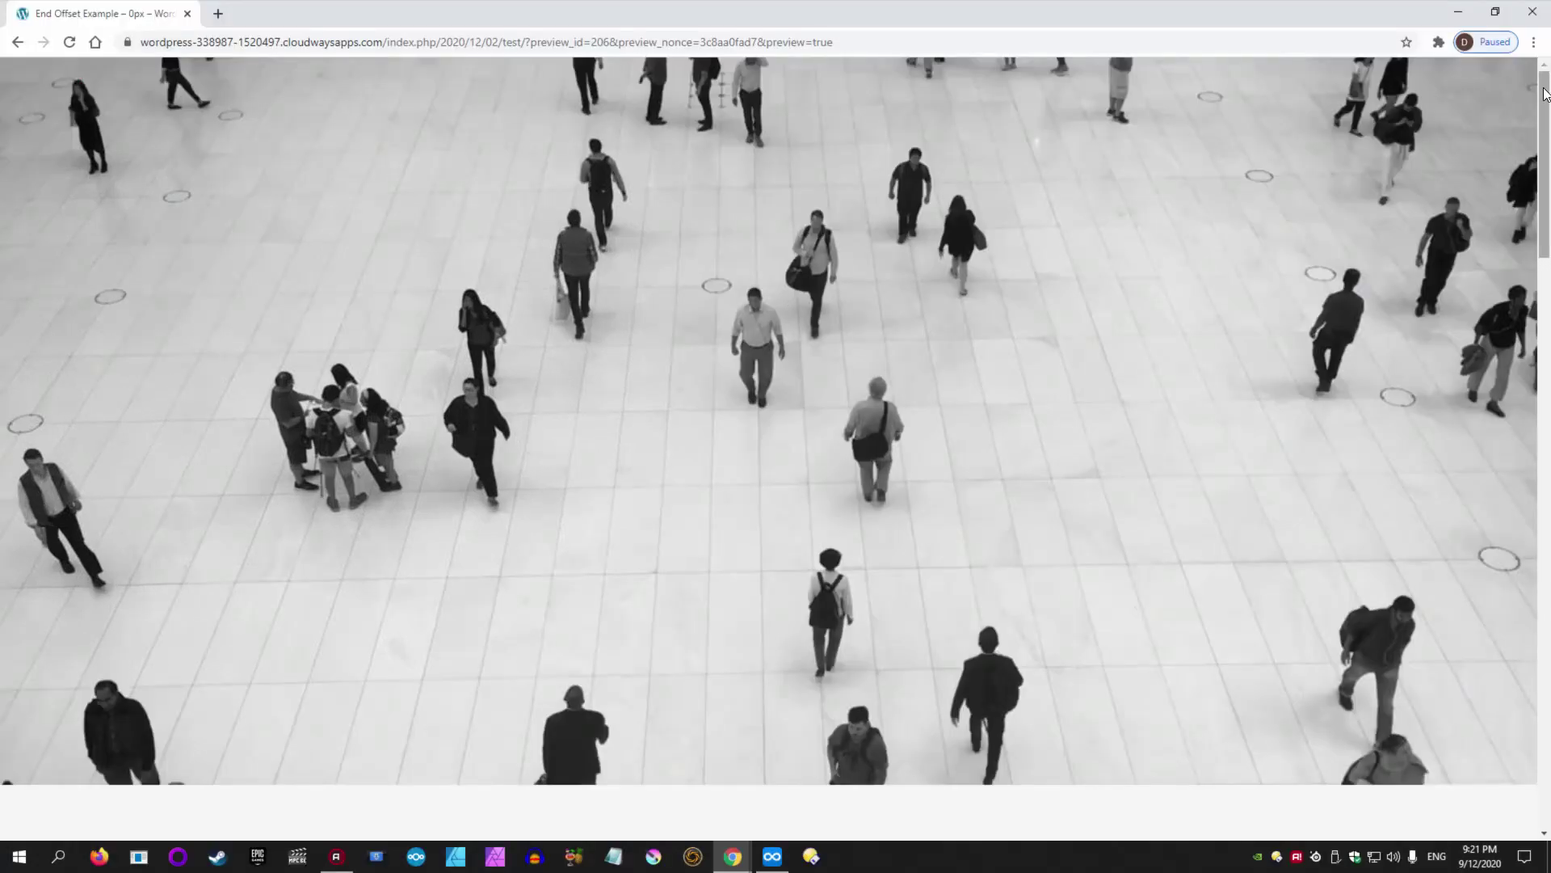
Scroll through the End Offset example pages to check how the video plays, and preview the module
{"action": "left_click_drag", "start_coordinate": [1545, 95], "coordinate": [1550, 477]}
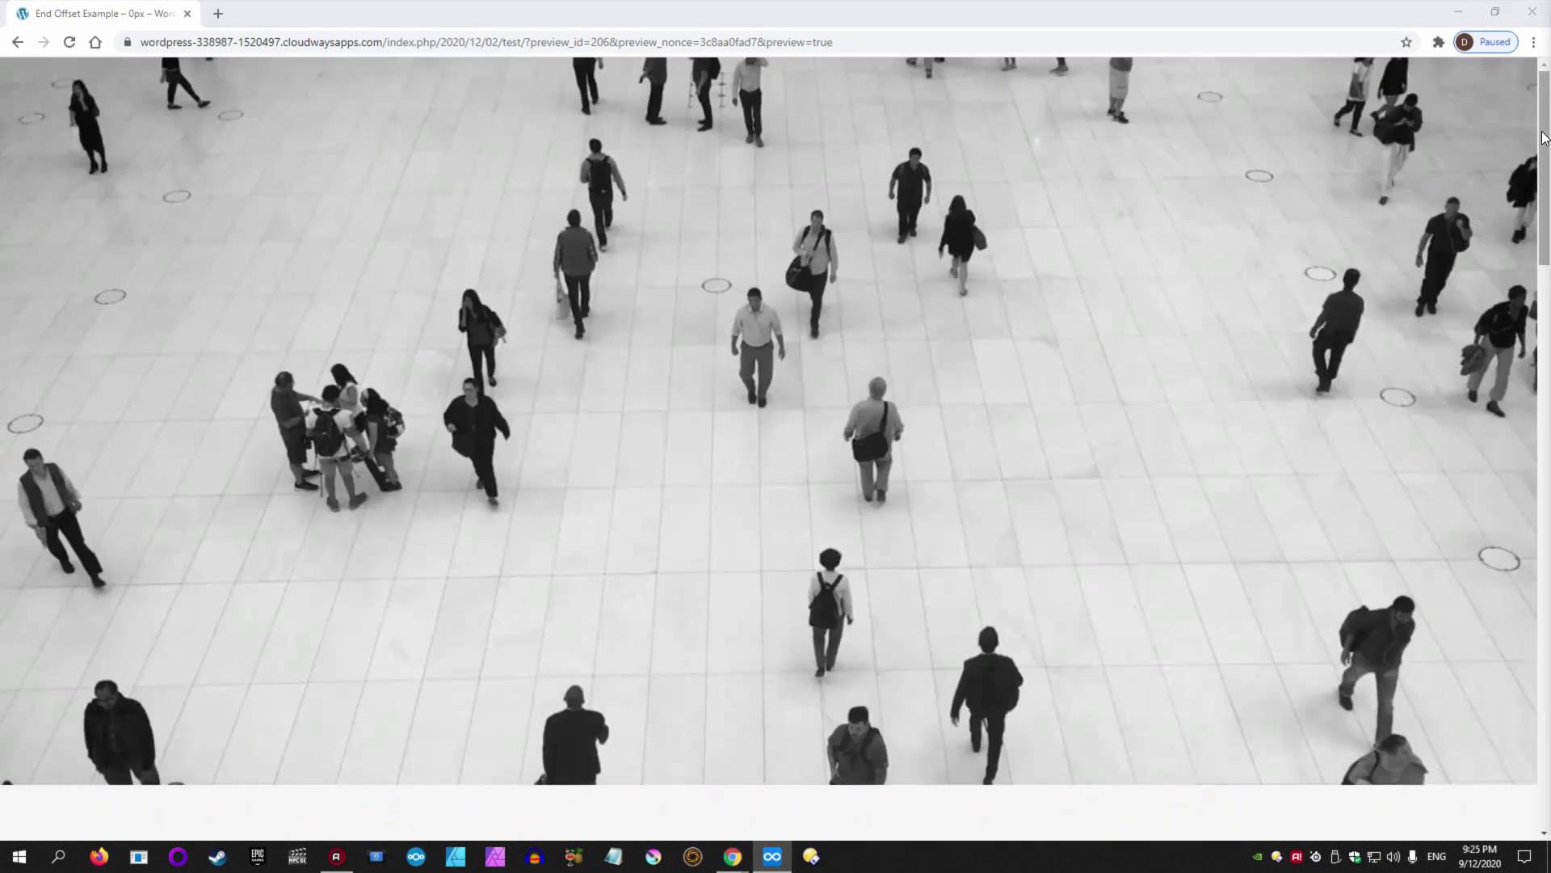
{"action": "left_click", "coordinate": [1544, 138]}
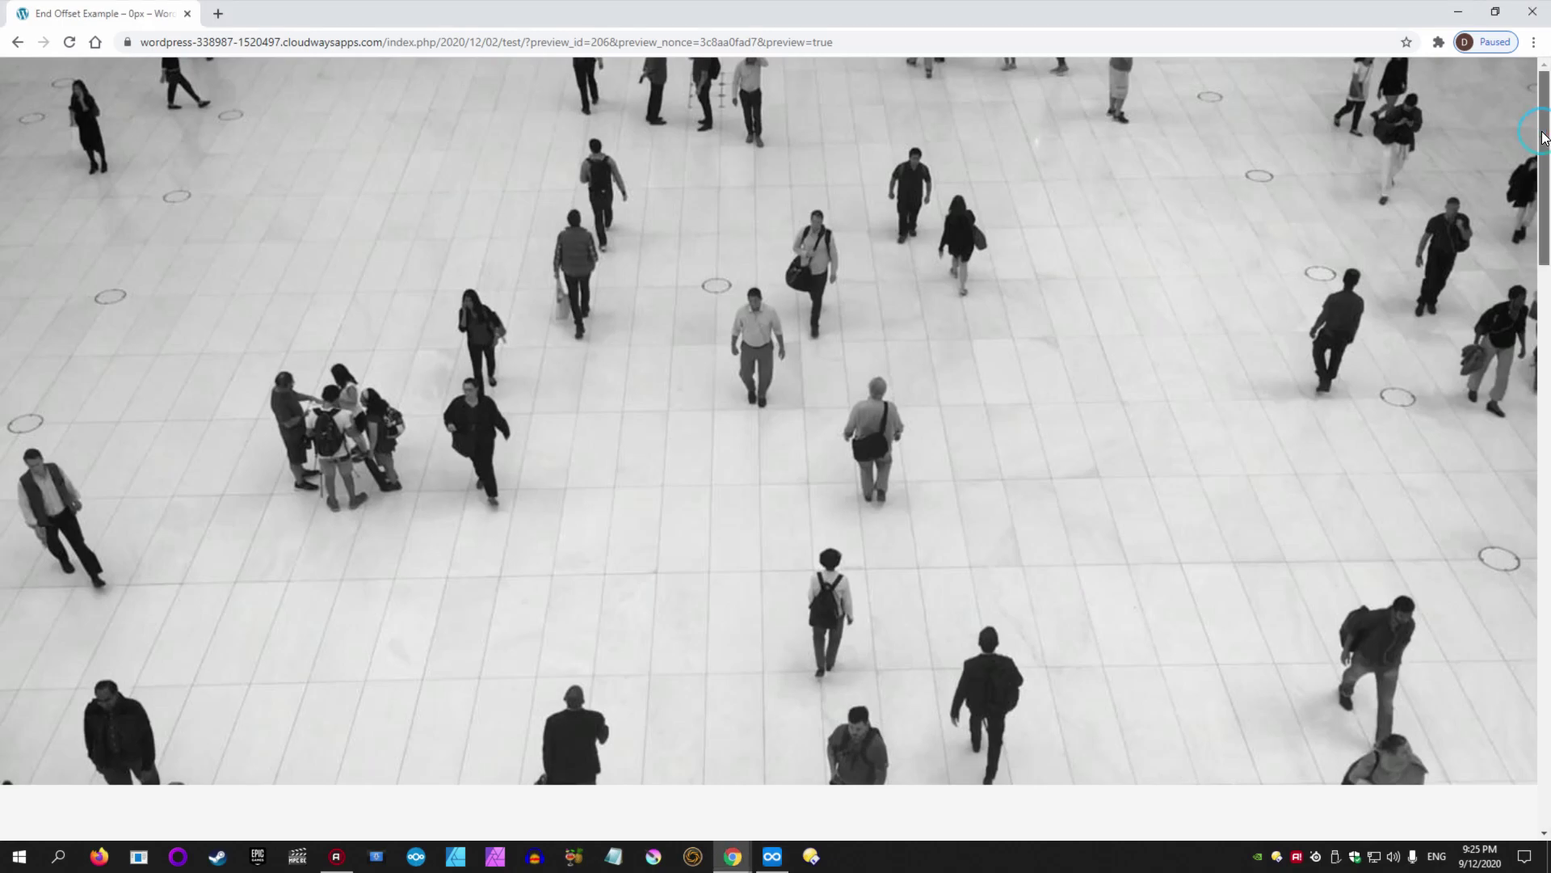
{"action": "left_click_drag", "start_coordinate": [1543, 137], "coordinate": [1543, 443]}
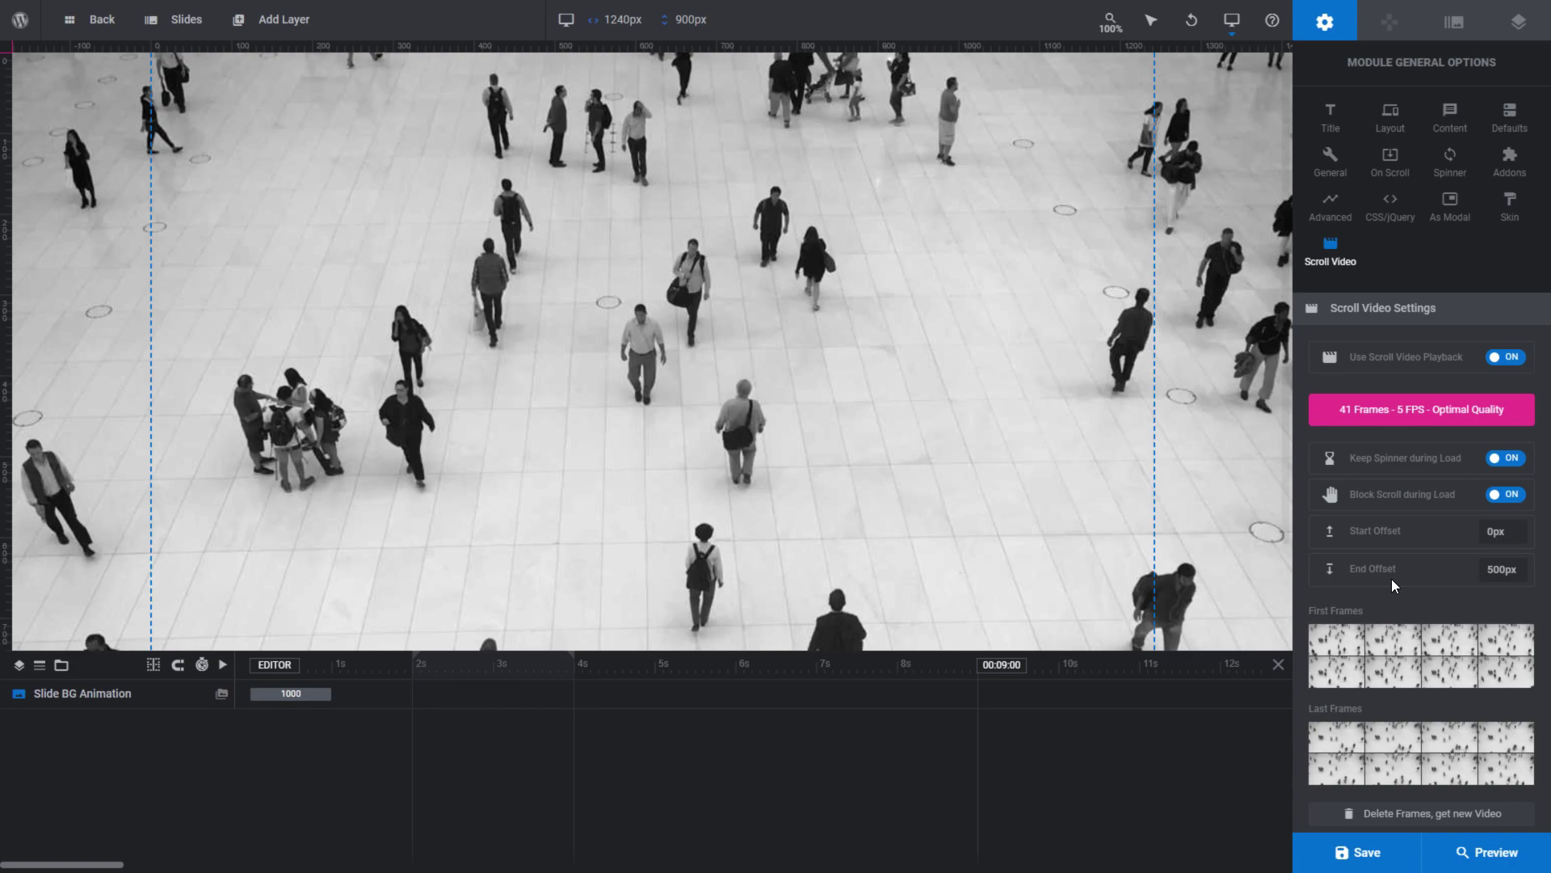
{"action": "left_click", "coordinate": [1492, 851]}
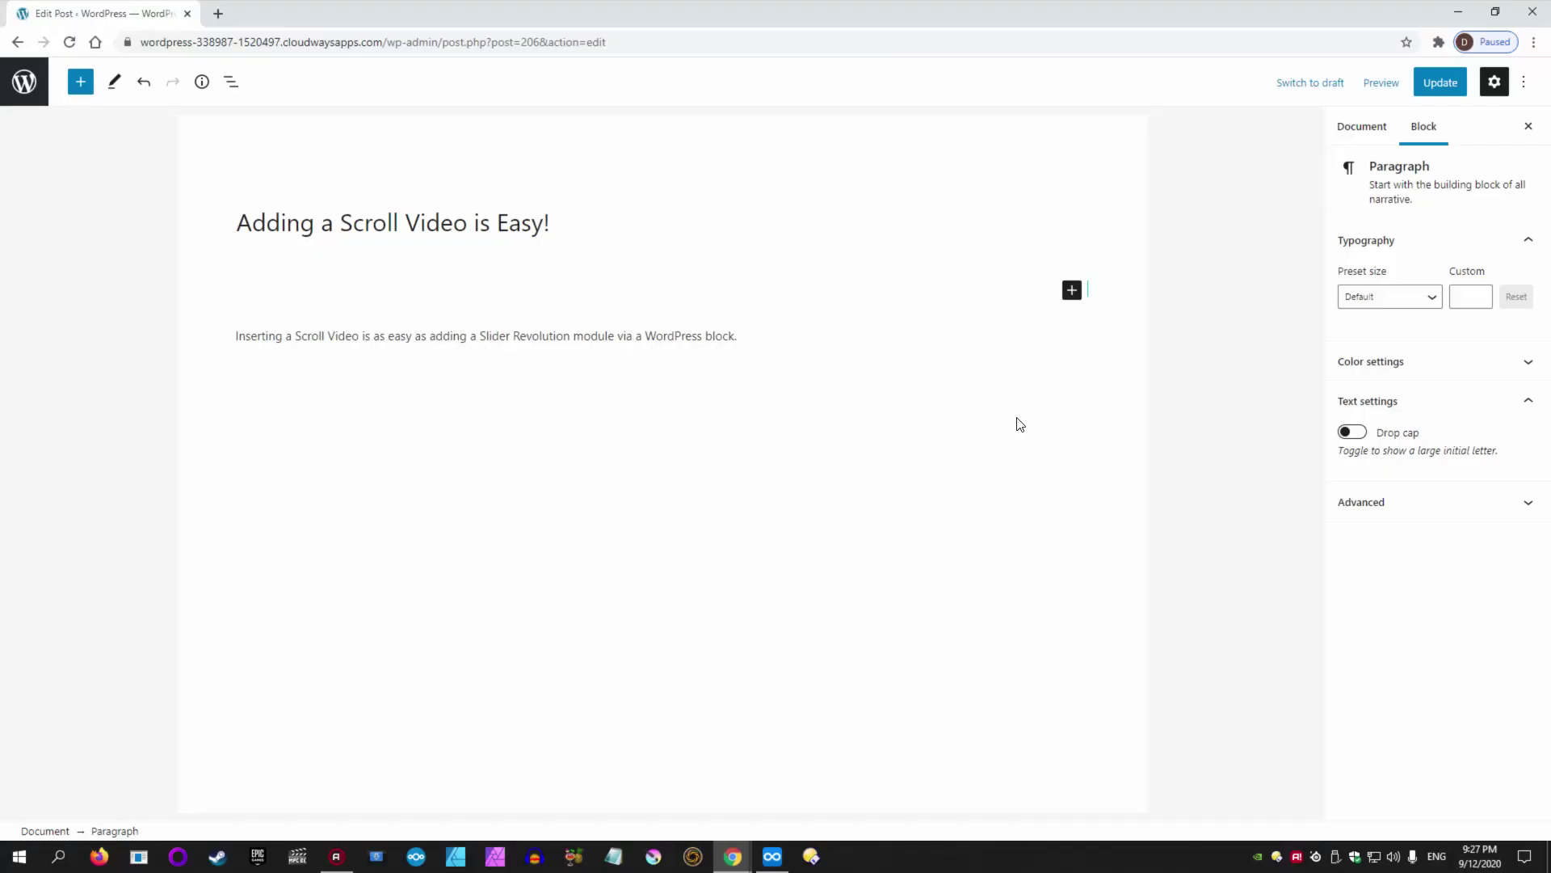
Insert a Slider Revolution block with the Slider 3 module above the paragraph in the WordPress post
{"action": "left_click", "coordinate": [1072, 291]}
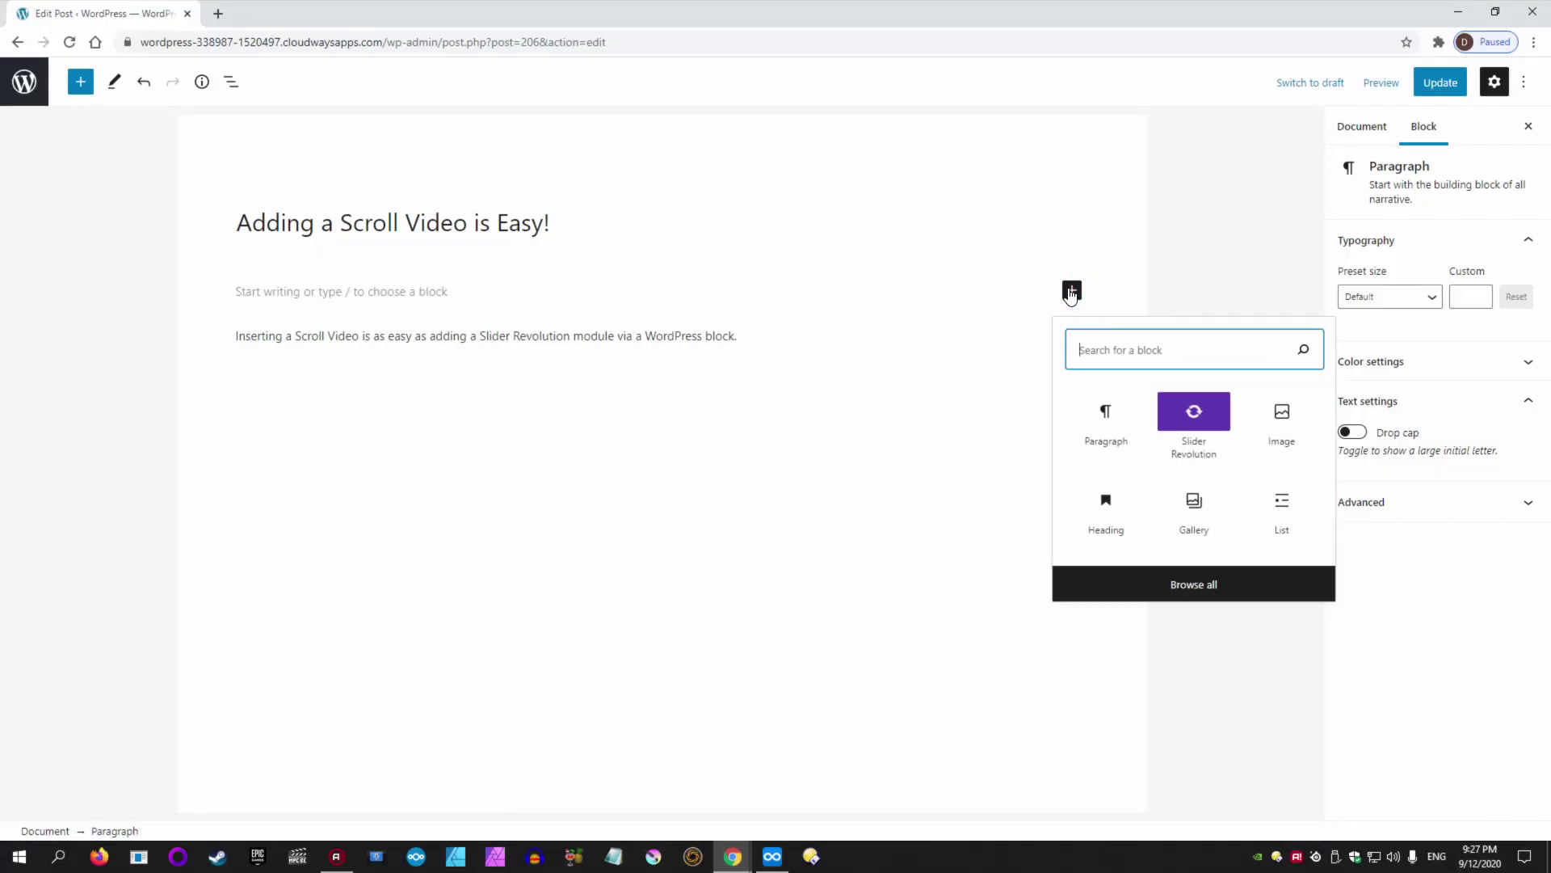
{"action": "left_click", "coordinate": [1195, 428]}
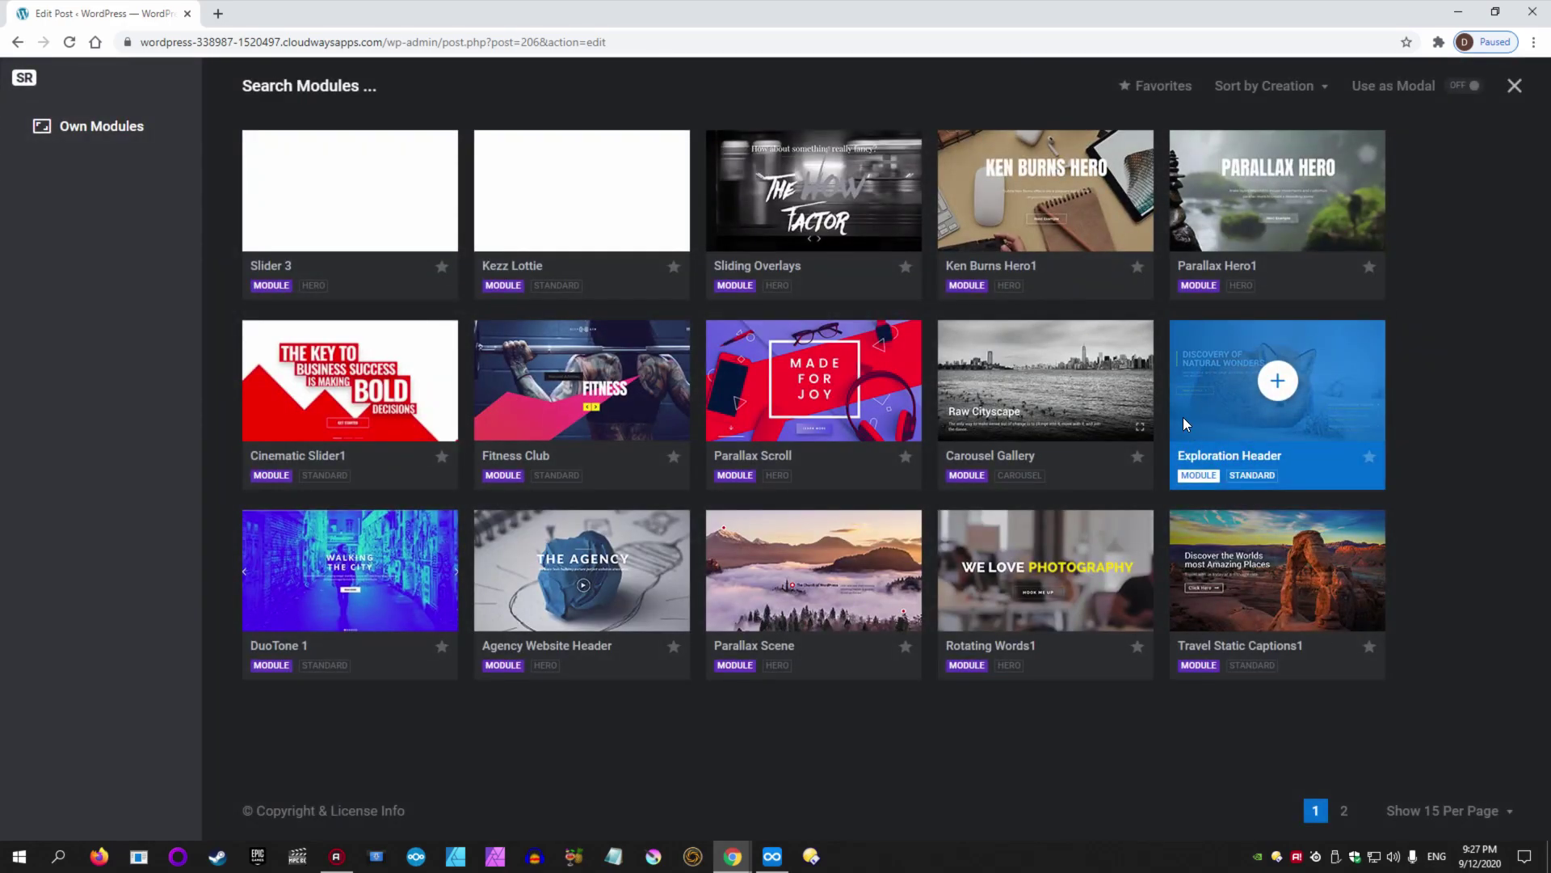
{"action": "left_click", "coordinate": [356, 196]}
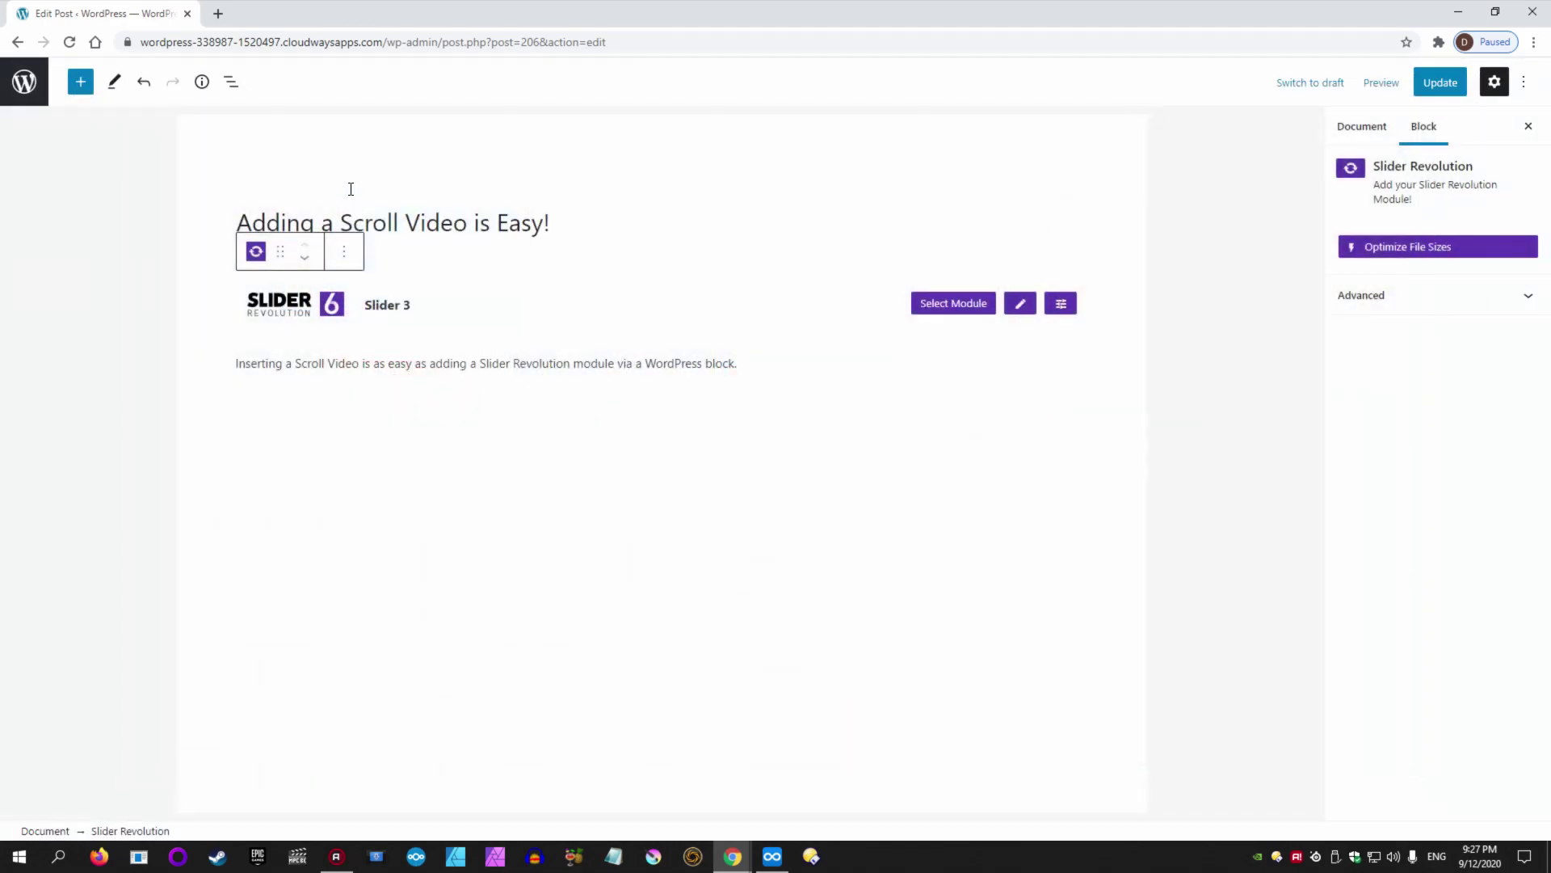